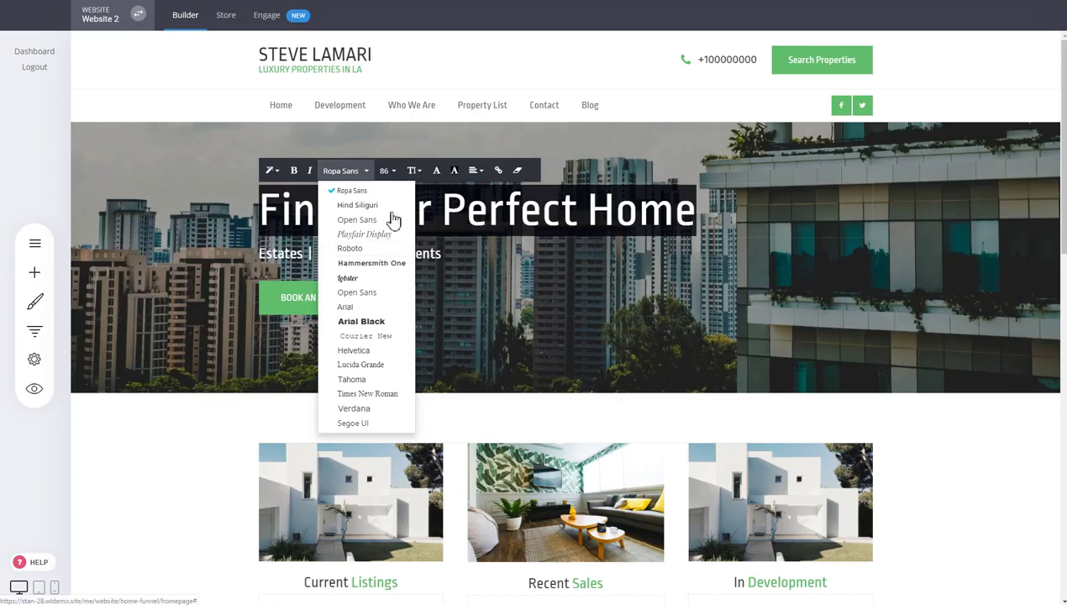
# Set the global desktop Heading 1 style to 74px font size, 1.3 letter spacing and 1.3 line height.
pyautogui.click(847, 244)
pyautogui.moveTo(851, 241); pyautogui.dragTo(959, 316)
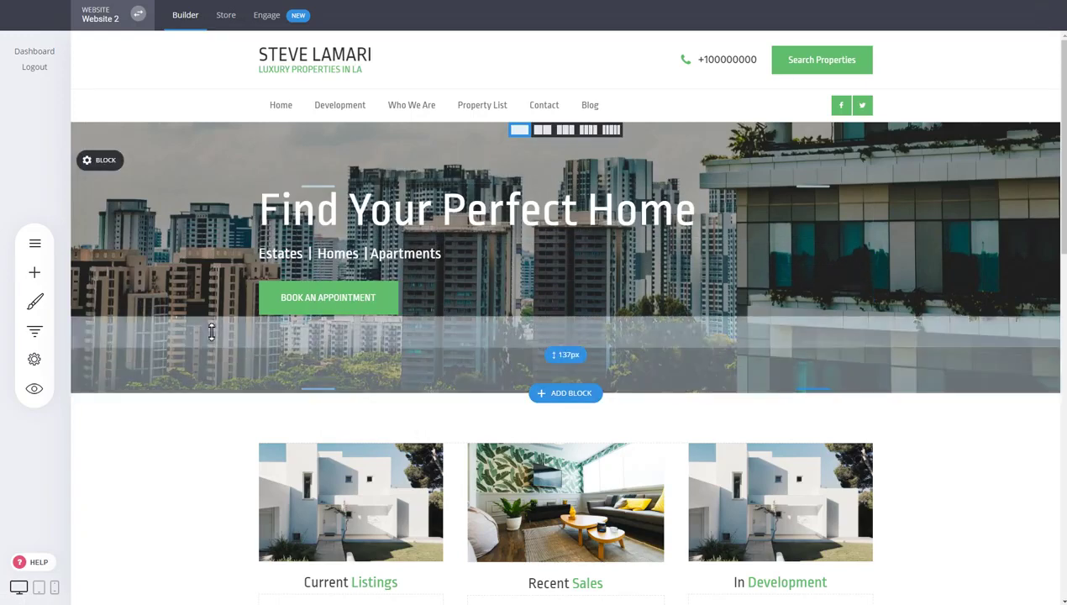
pyautogui.click(36, 306)
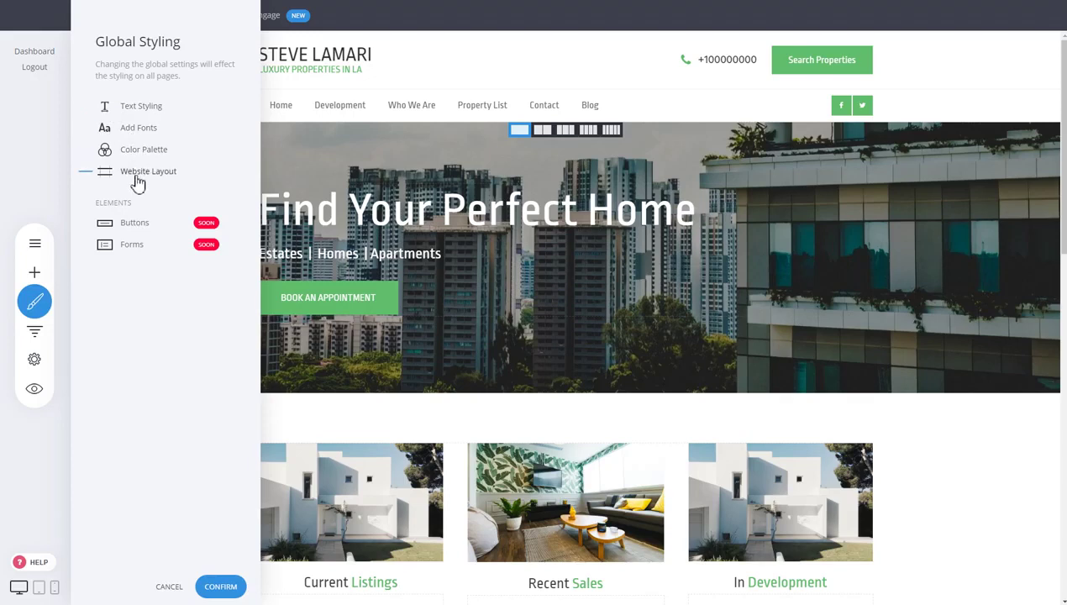
pyautogui.click(159, 108)
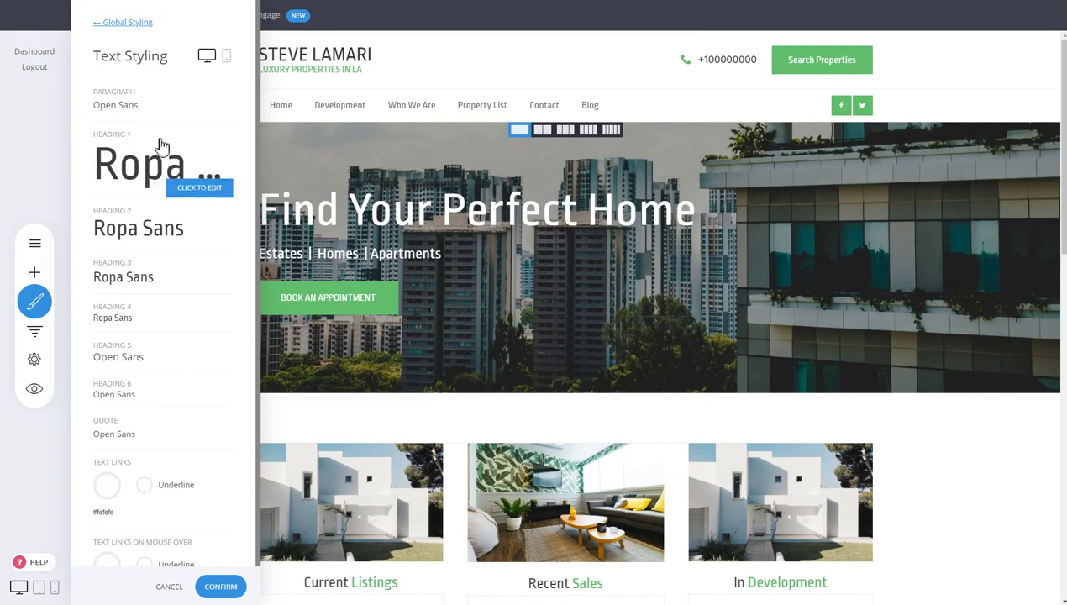
pyautogui.scroll(-1, 189, 437)
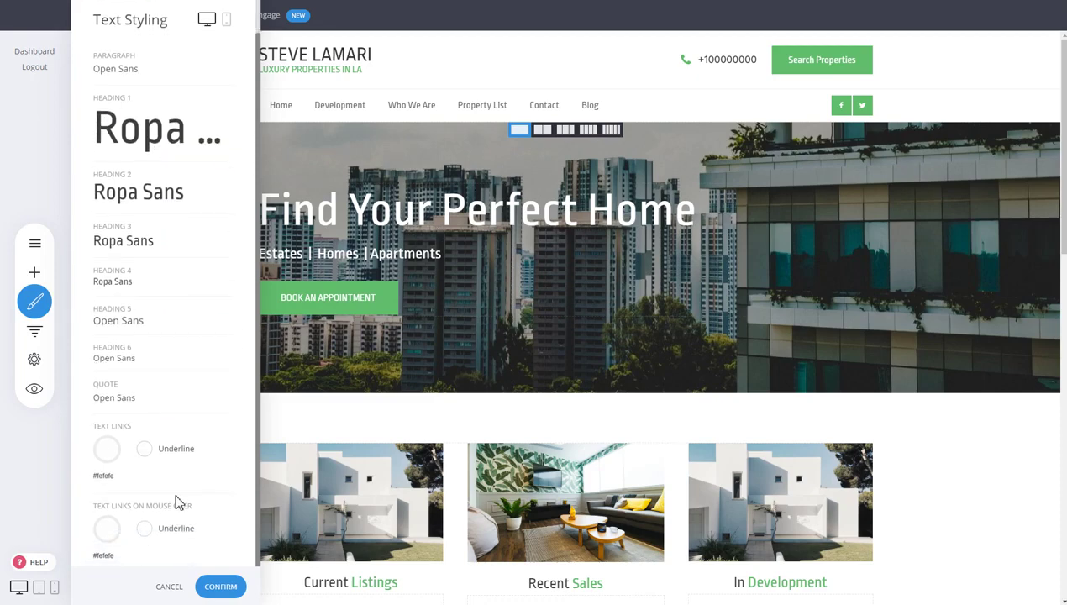
pyautogui.scroll(1, 201, 395)
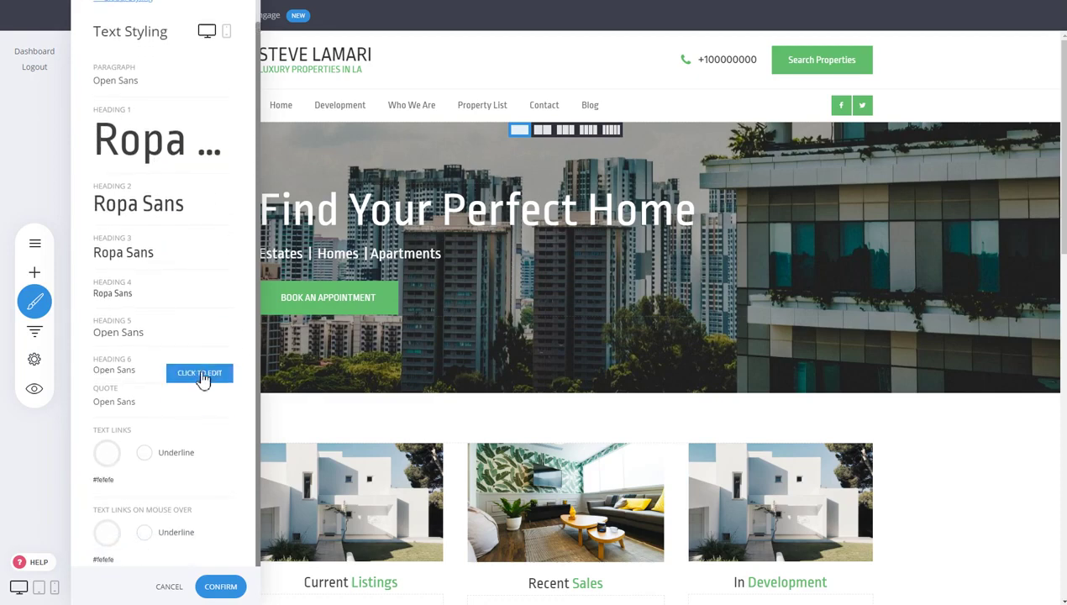
pyautogui.scroll(1, 202, 378)
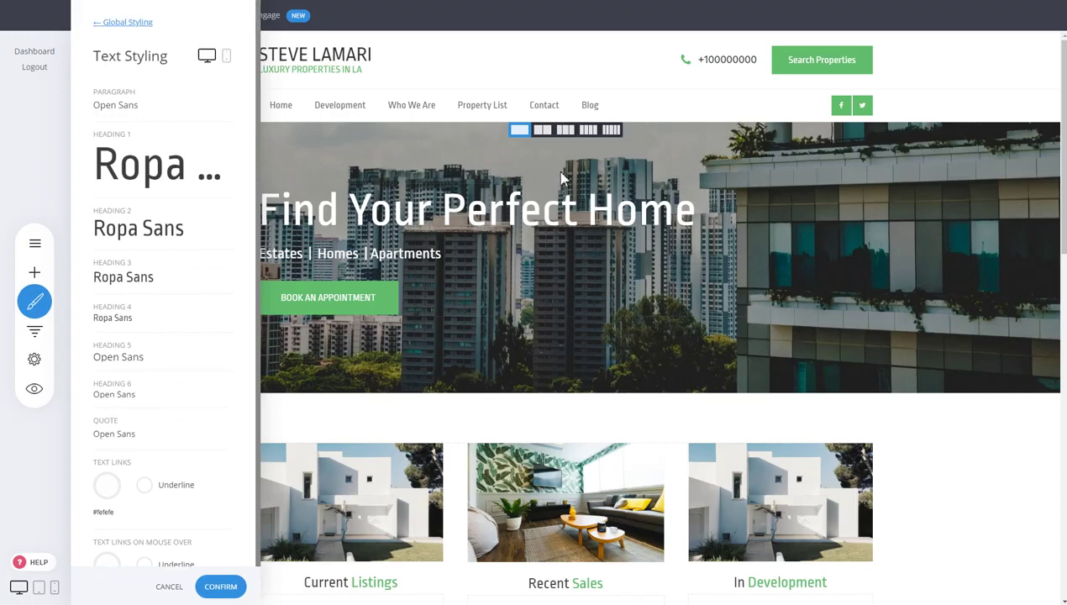
pyautogui.click(149, 181)
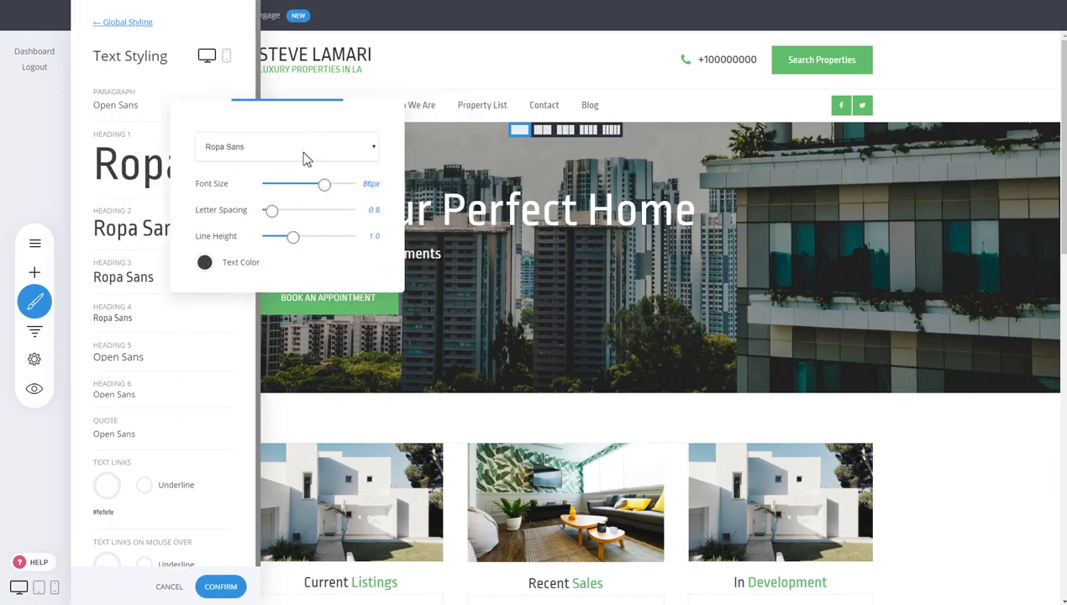
pyautogui.moveTo(325, 184); pyautogui.dragTo(315, 187)
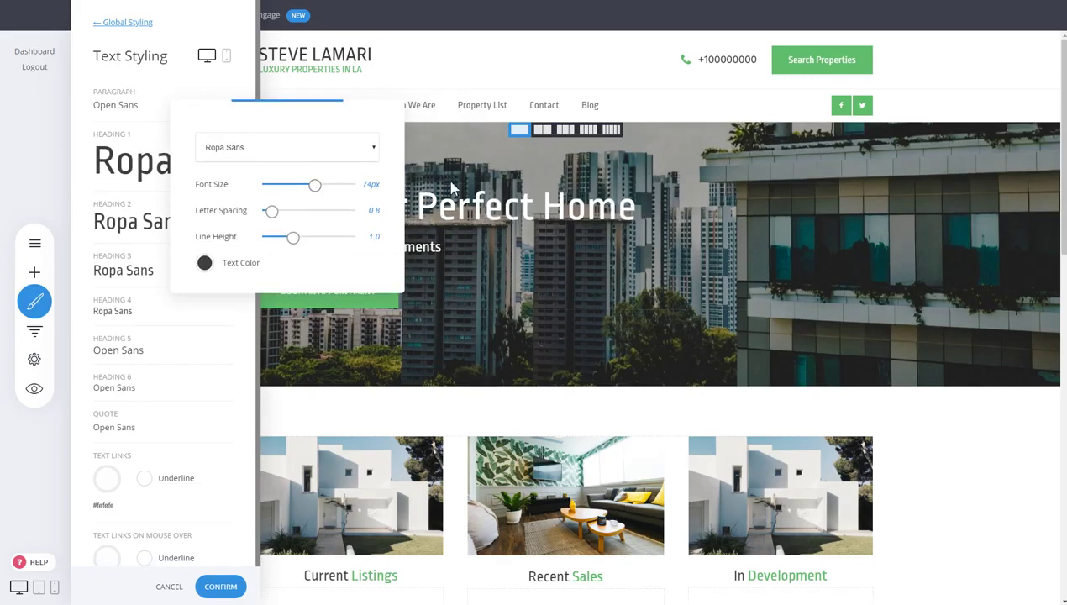
pyautogui.moveTo(270, 212); pyautogui.dragTo(304, 240)
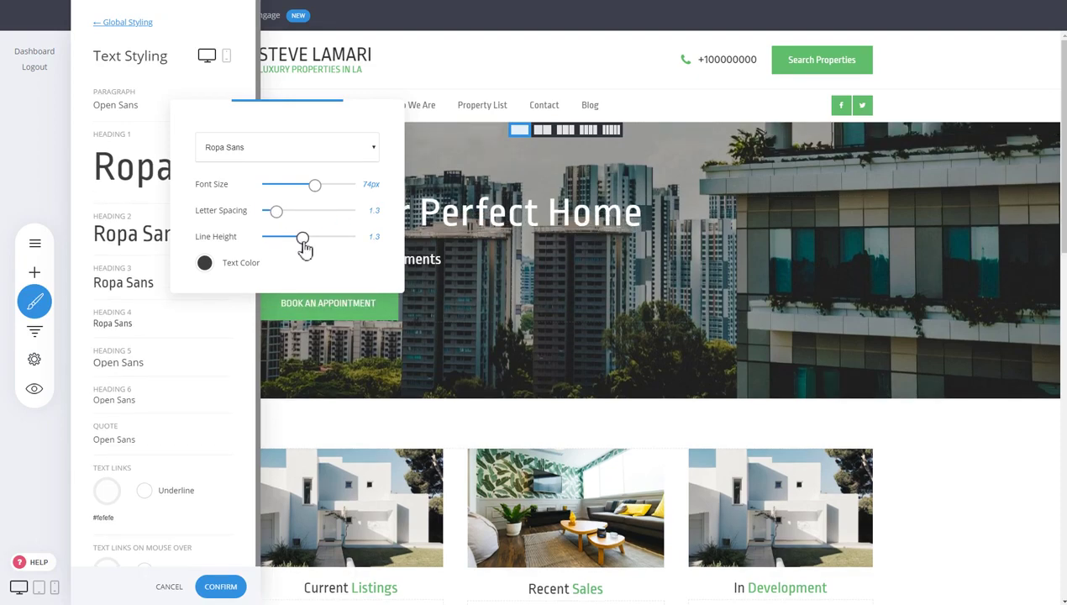
pyautogui.click(234, 86)
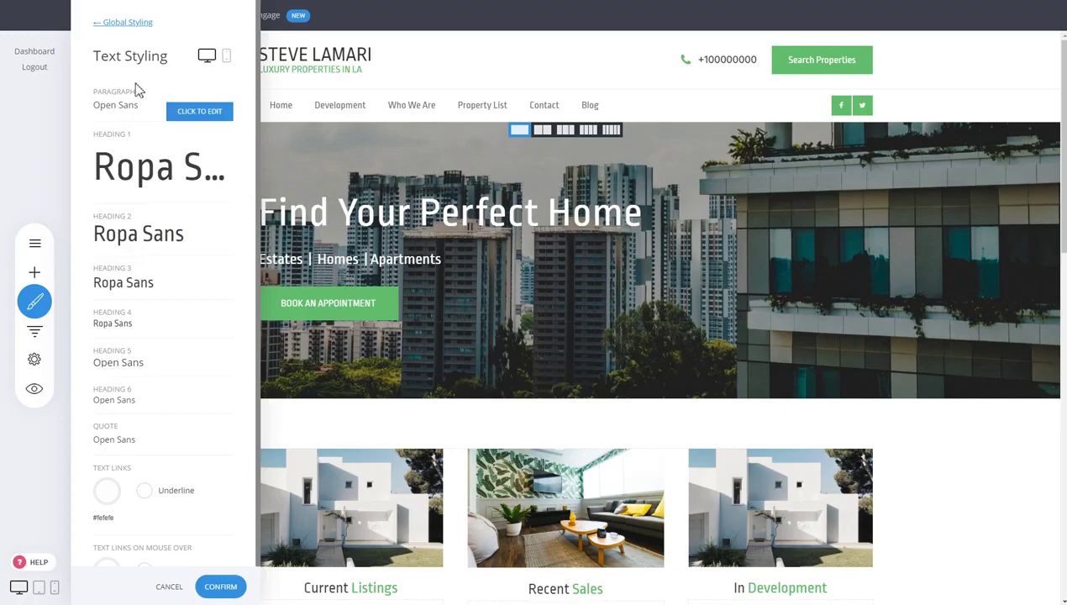
# Set the global mobile Heading 1 style's font size to 49px.
pyautogui.click(227, 61)
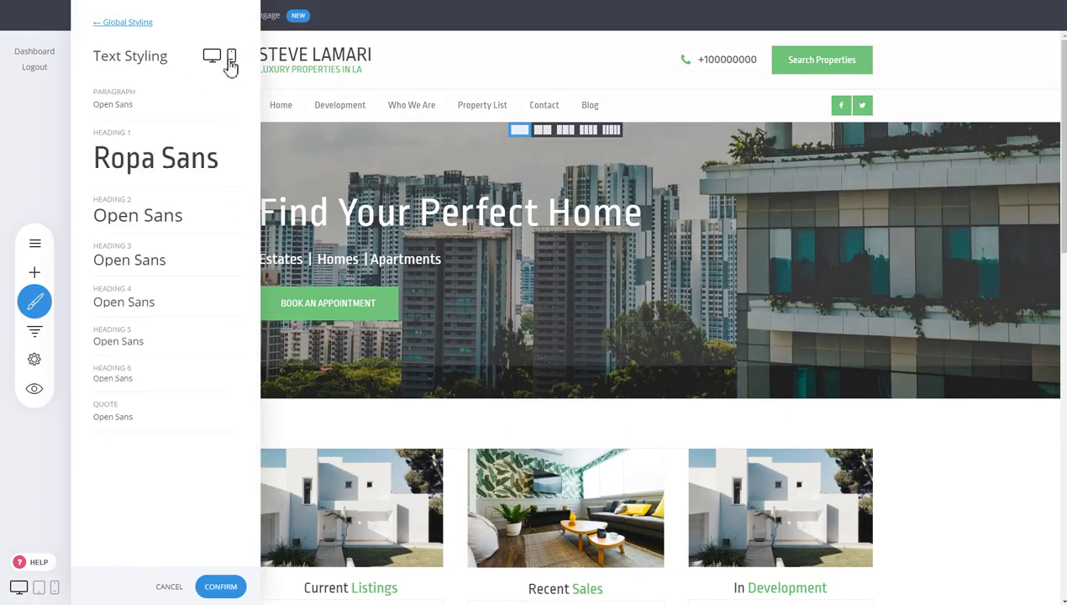
pyautogui.click(141, 160)
pyautogui.moveTo(375, 166); pyautogui.dragTo(373, 168)
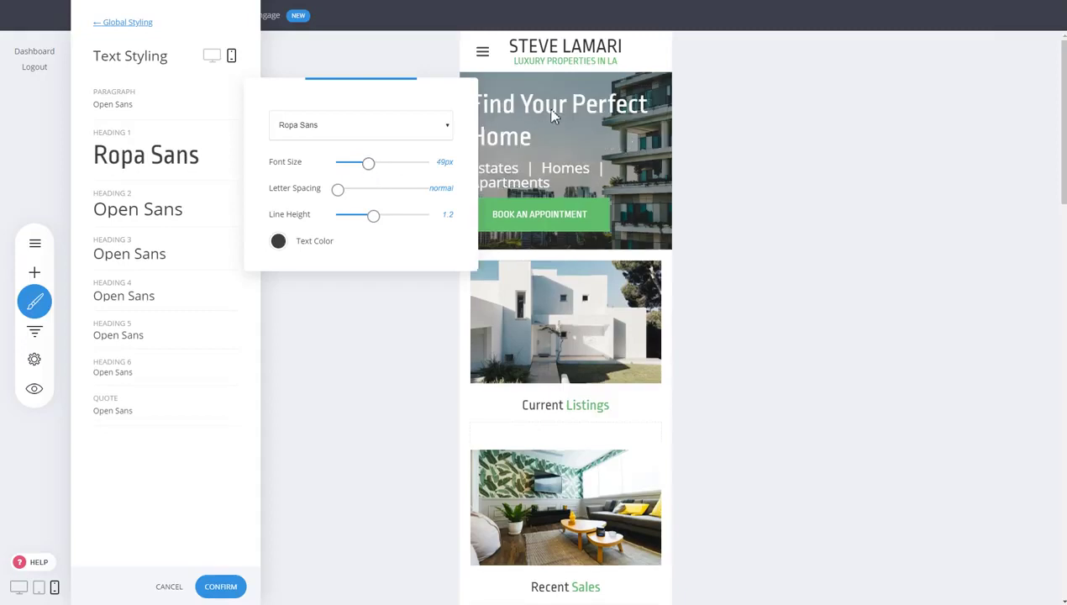
pyautogui.click(197, 208)
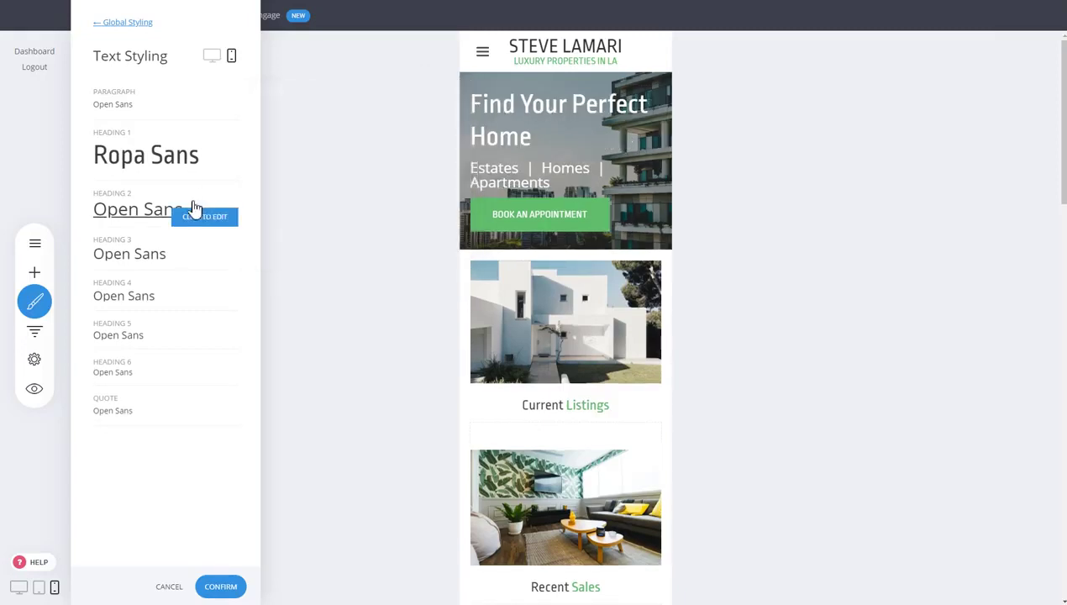
# Leave the global styling settings and return the page to desktop view.
pyautogui.click(142, 33)
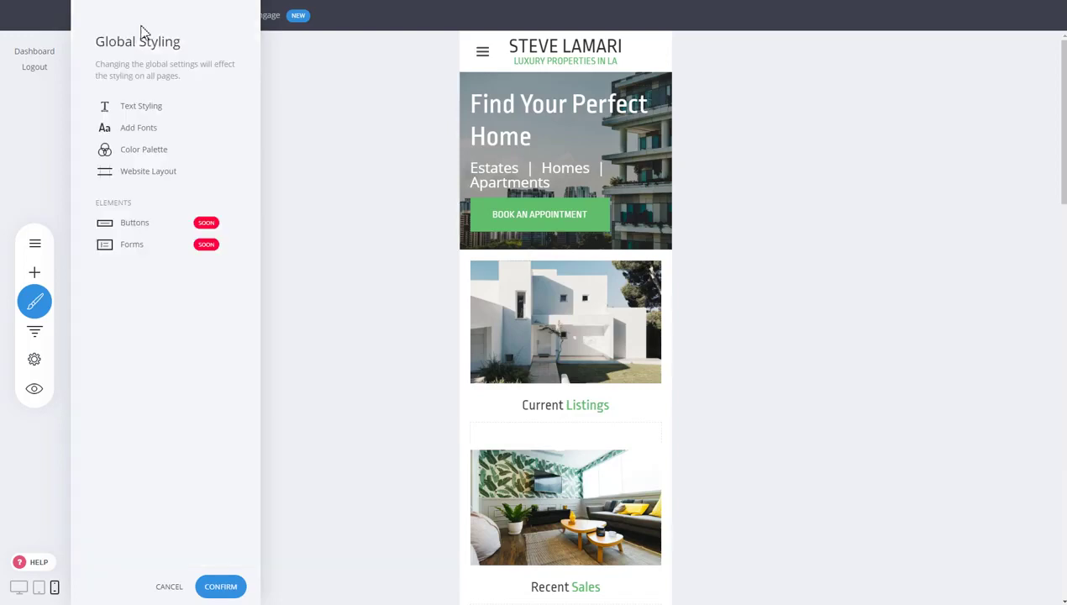
pyautogui.click(18, 585)
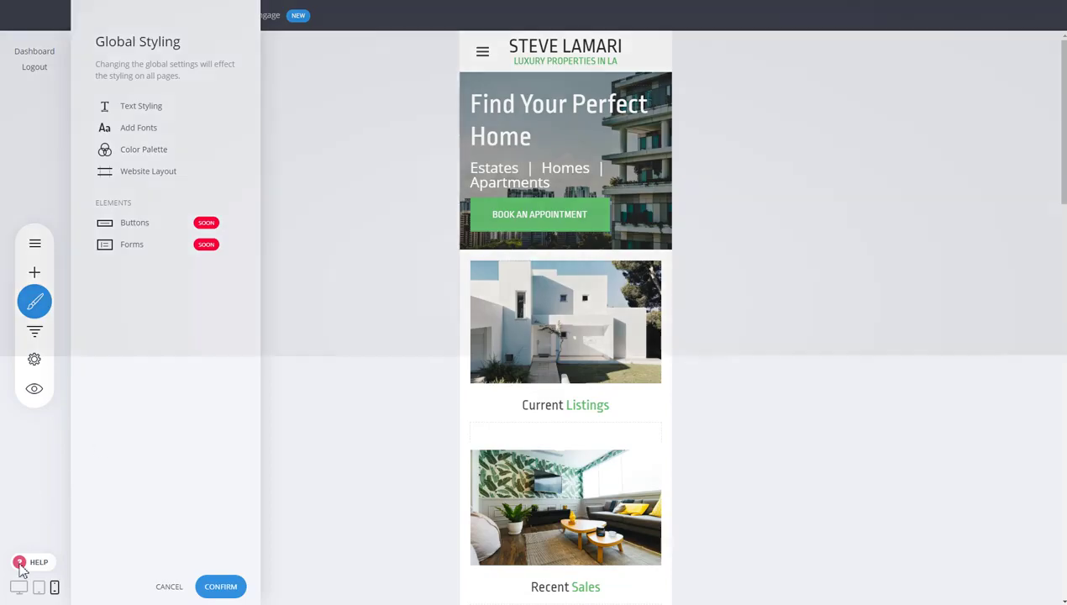
pyautogui.click(578, 286)
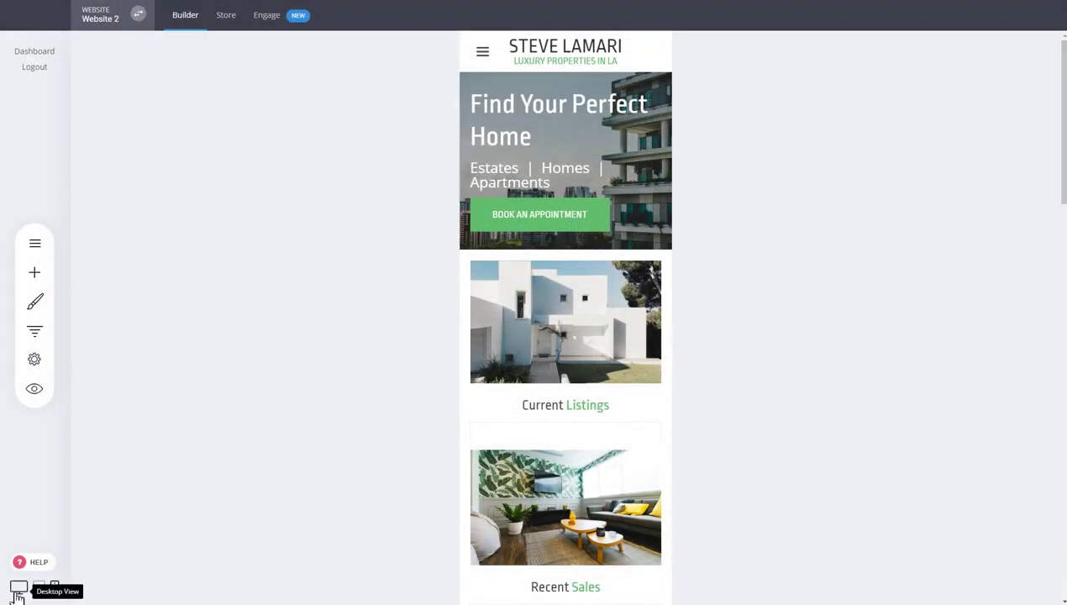
pyautogui.click(20, 588)
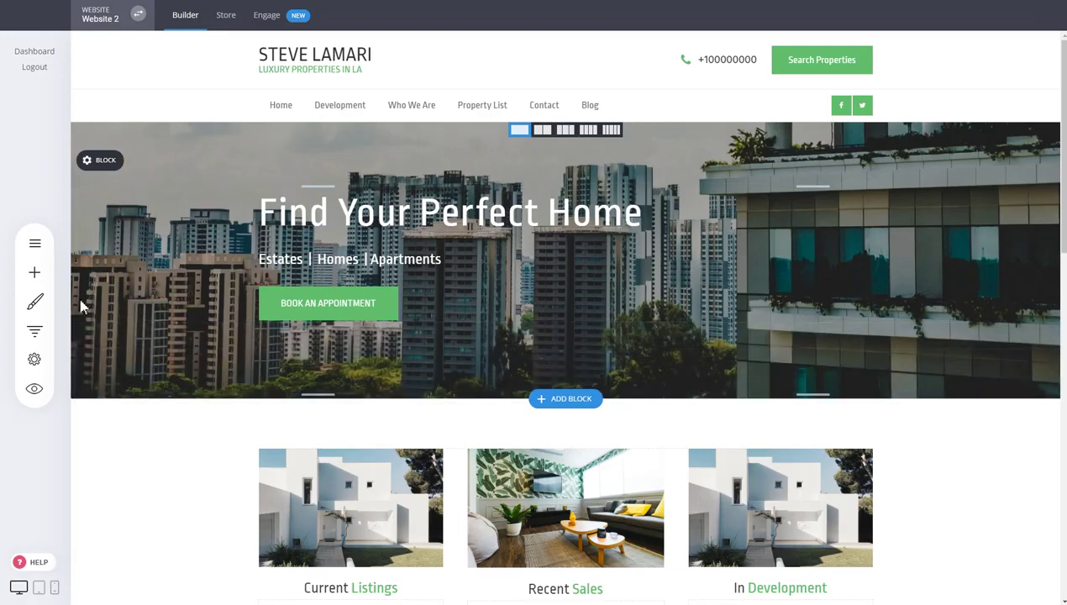
# Change the global primary color to coral #EB6B56 in the color palette and leave the global styling settings.
pyautogui.click(36, 302)
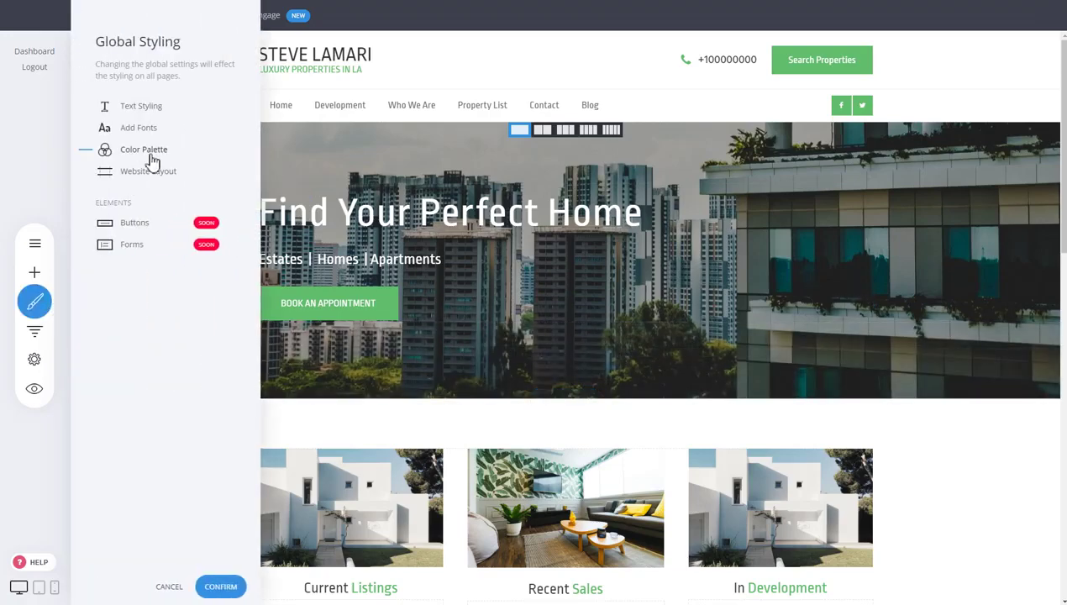
pyautogui.click(143, 151)
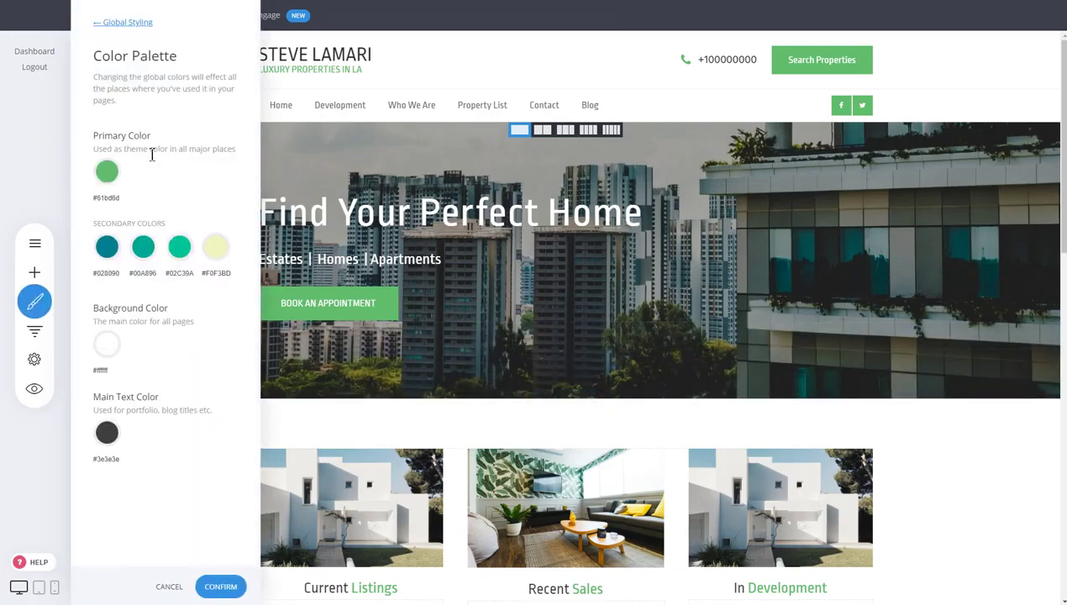
pyautogui.click(108, 173)
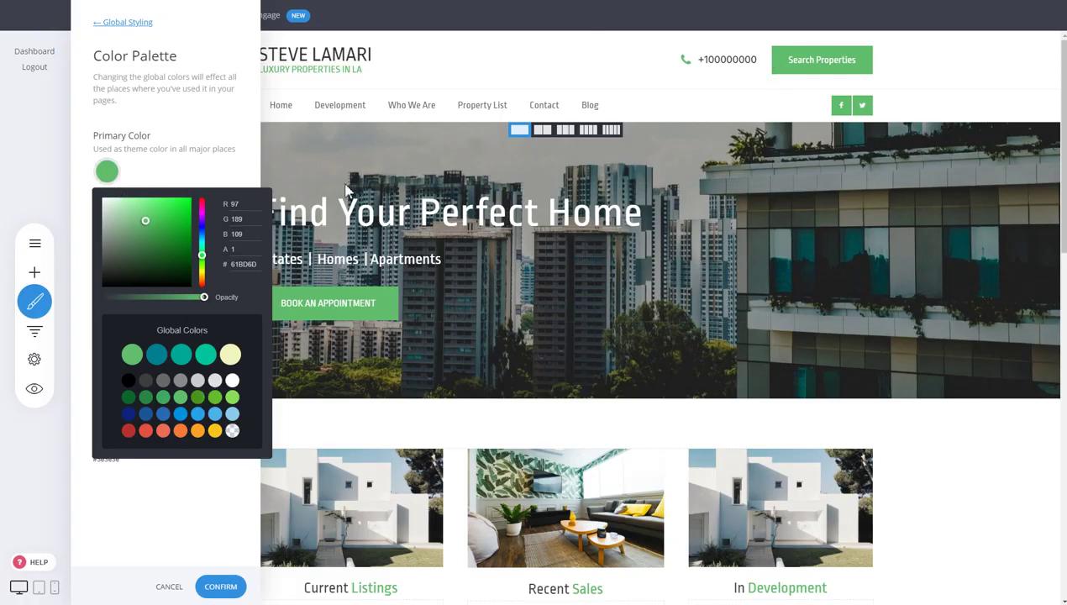
pyautogui.click(217, 174)
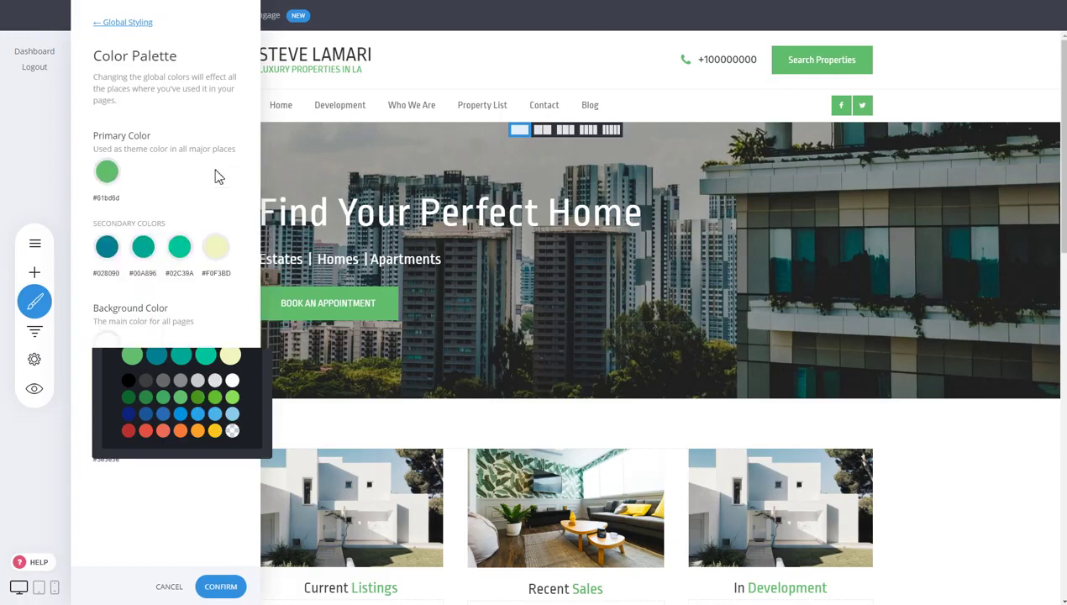
pyautogui.click(107, 172)
pyautogui.click(164, 432)
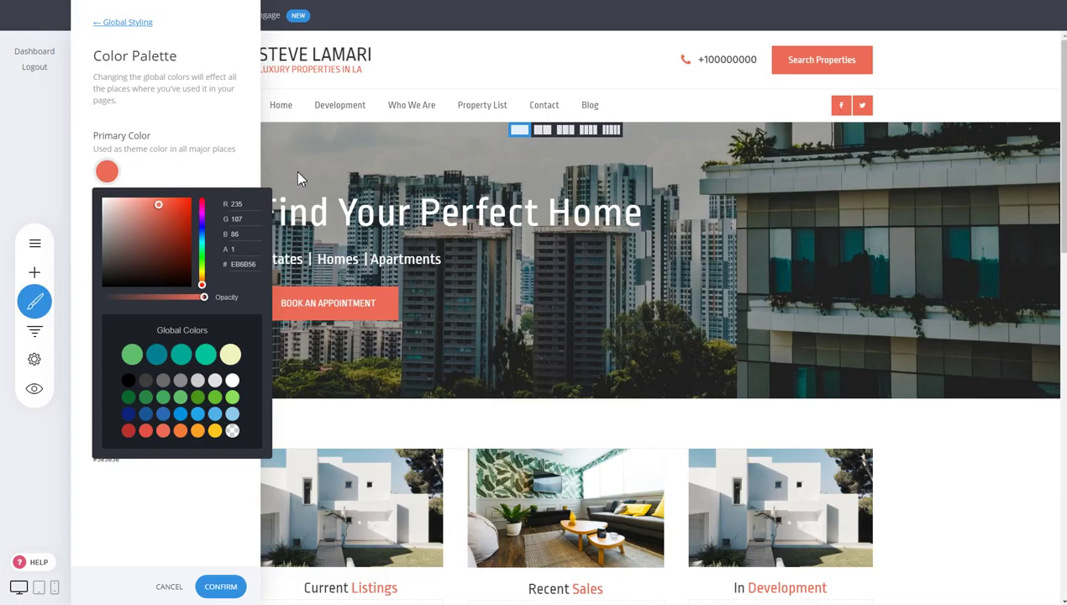
pyautogui.click(168, 162)
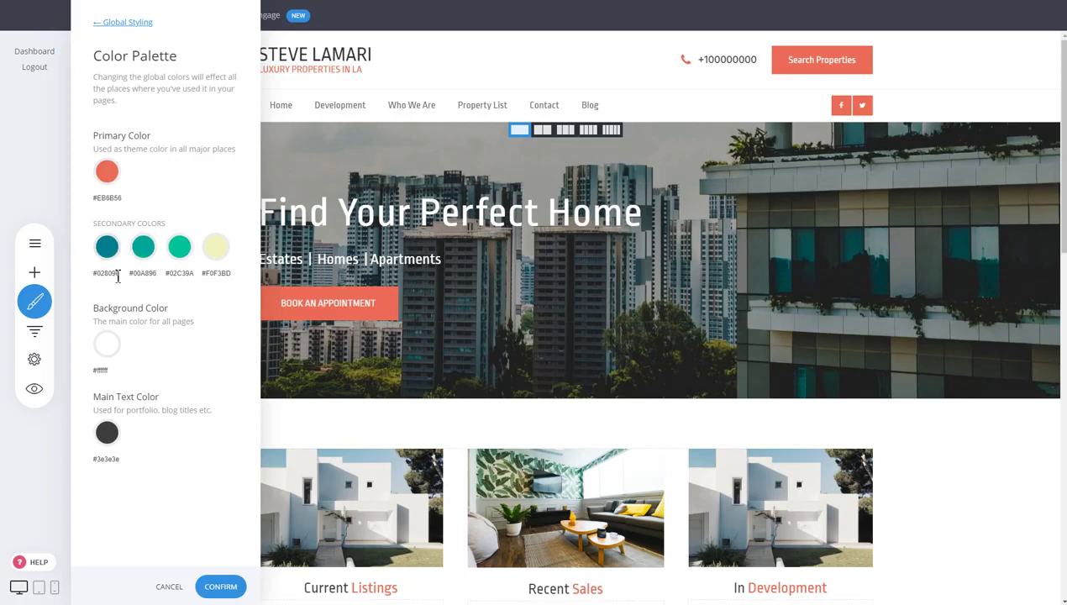
pyautogui.click(413, 210)
pyautogui.click(580, 283)
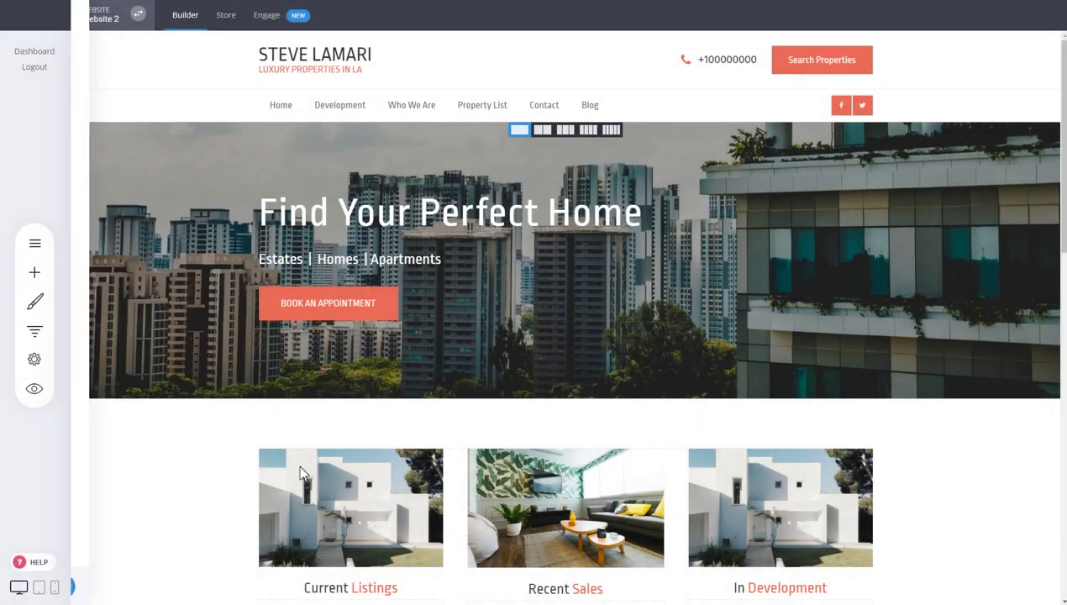
# Assign the coral global primary color to the "Book an Appointment" button after trying two secondary colors, and save the page changes.
pyautogui.click(370, 313)
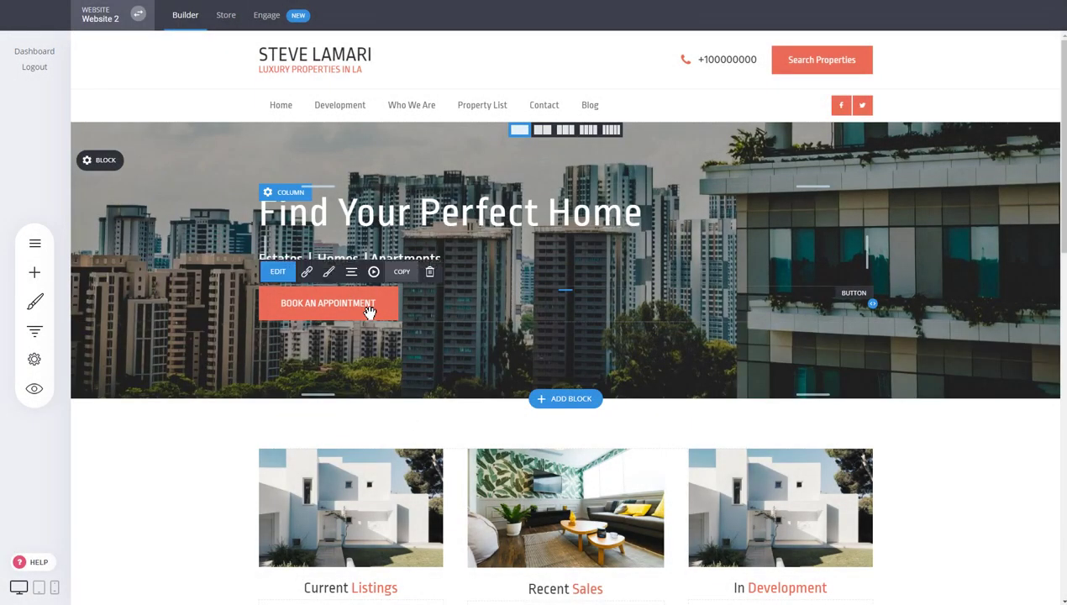
pyautogui.click(328, 277)
pyautogui.moveTo(906, 261); pyautogui.dragTo(667, 183)
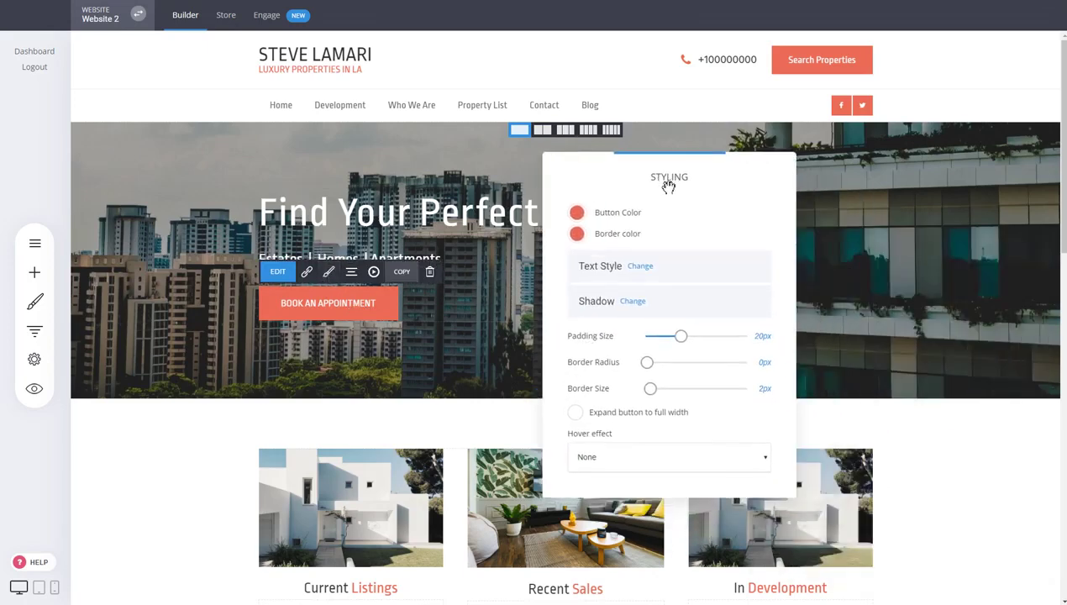
pyautogui.click(577, 213)
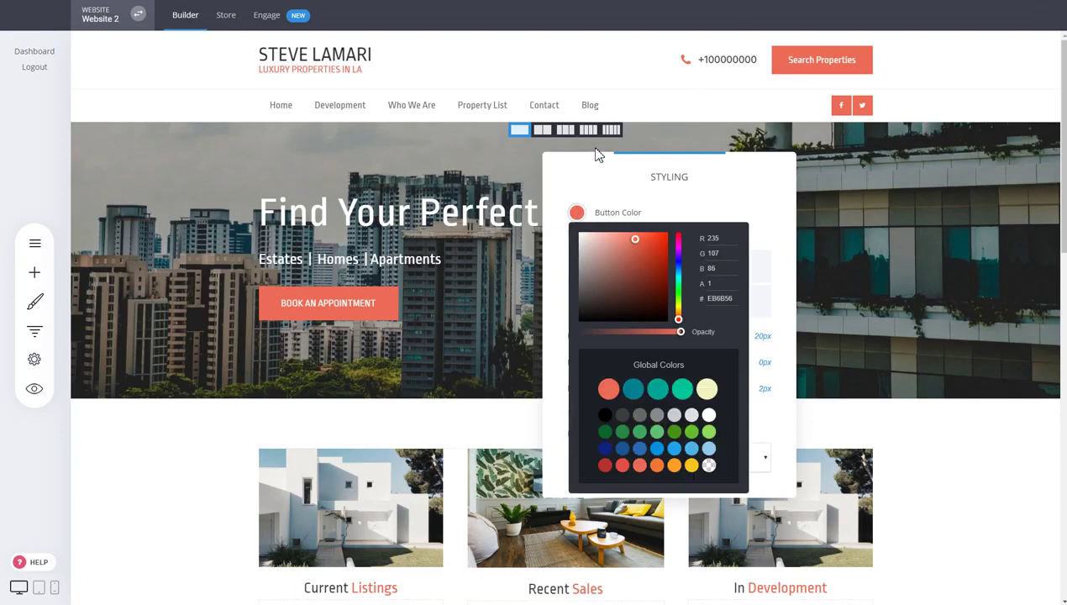
pyautogui.click(662, 393)
pyautogui.click(633, 388)
pyautogui.click(608, 388)
pyautogui.click(401, 290)
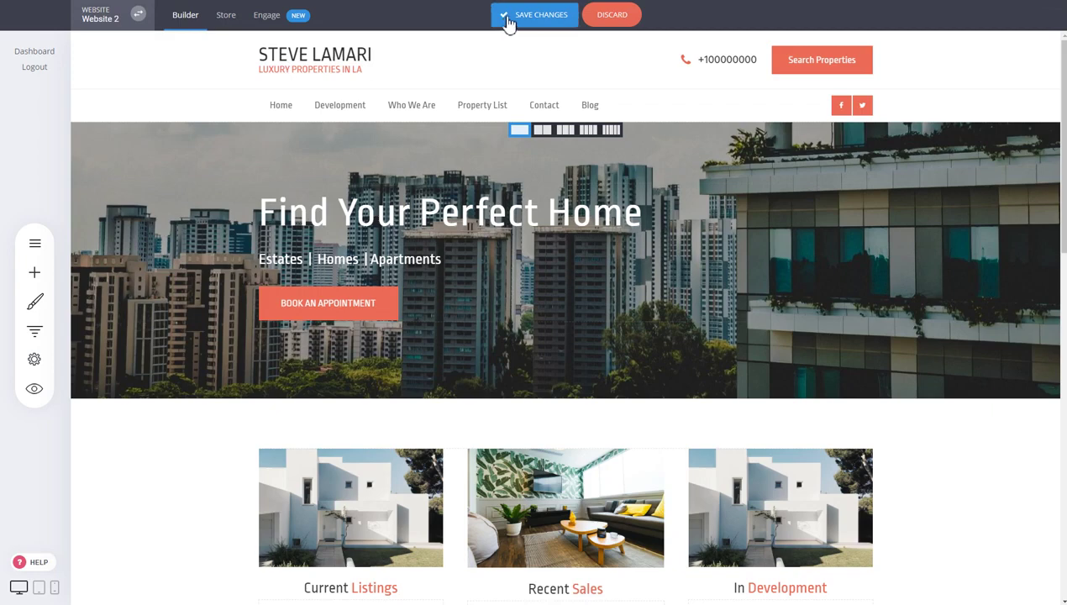
pyautogui.click(508, 17)
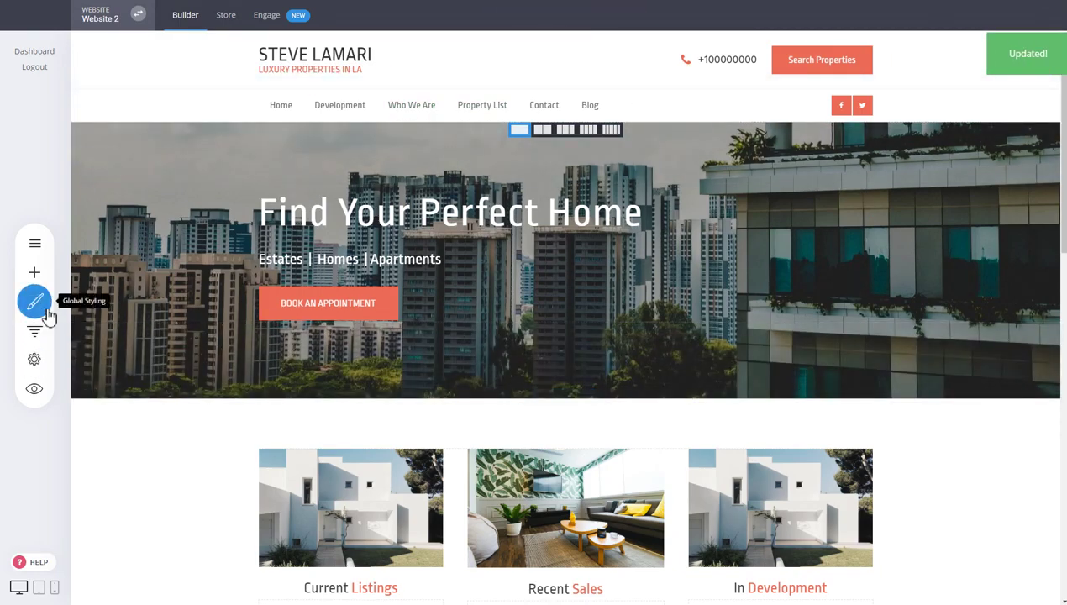
# Add the Google font Hind 700 to the website's global fonts.
pyautogui.click(36, 302)
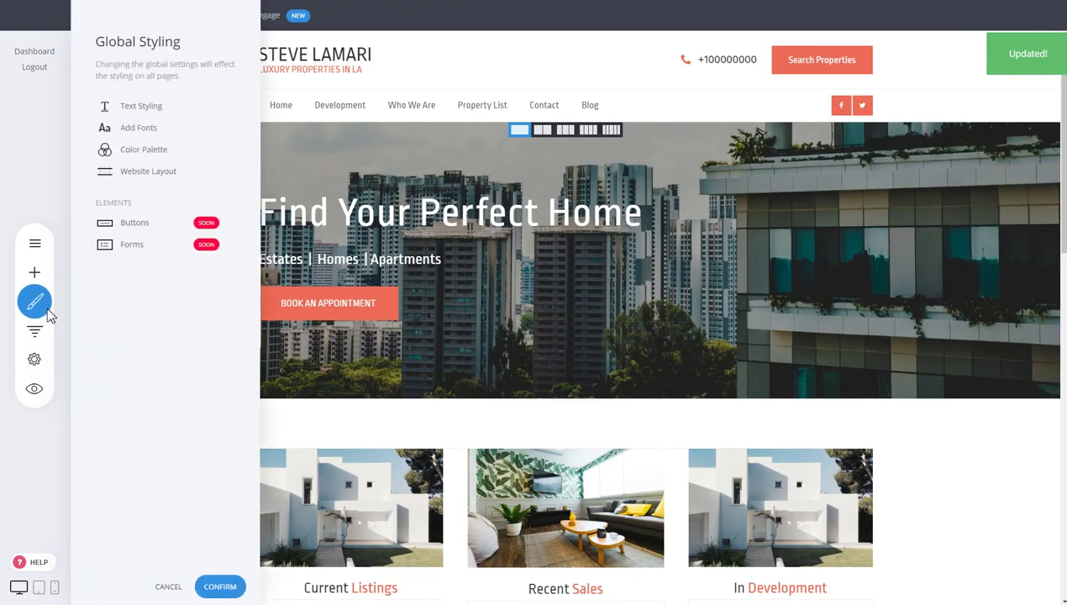
pyautogui.click(138, 129)
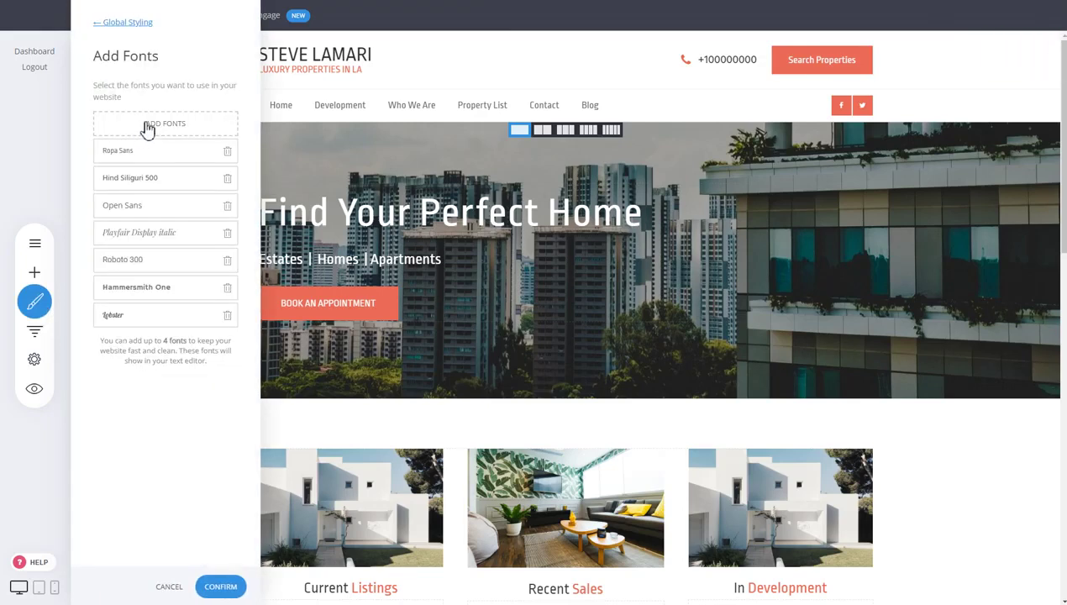
pyautogui.click(149, 126)
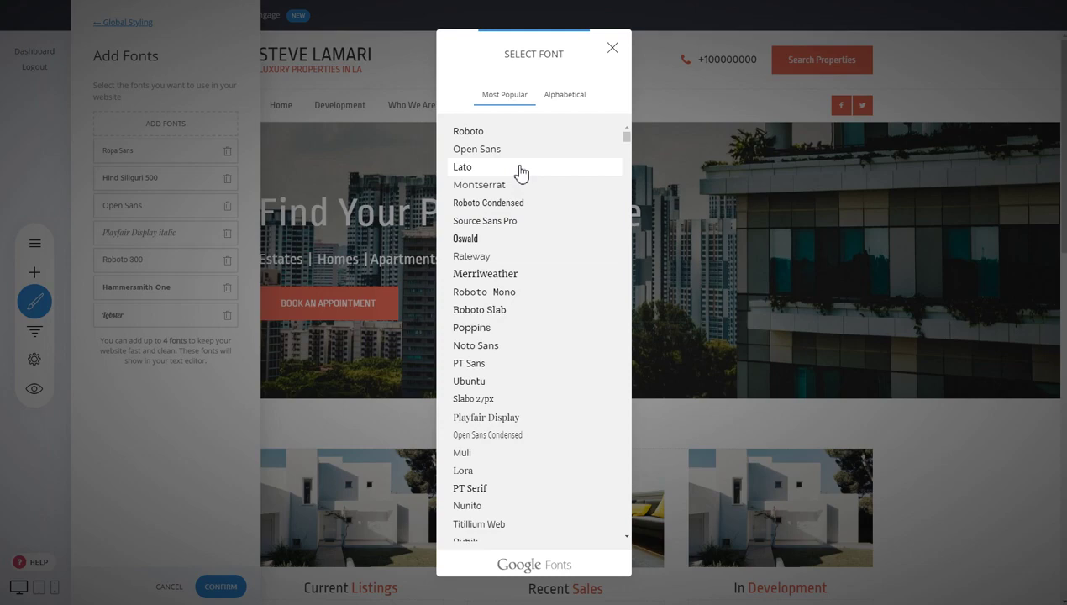
pyautogui.scroll(-12, 521, 176)
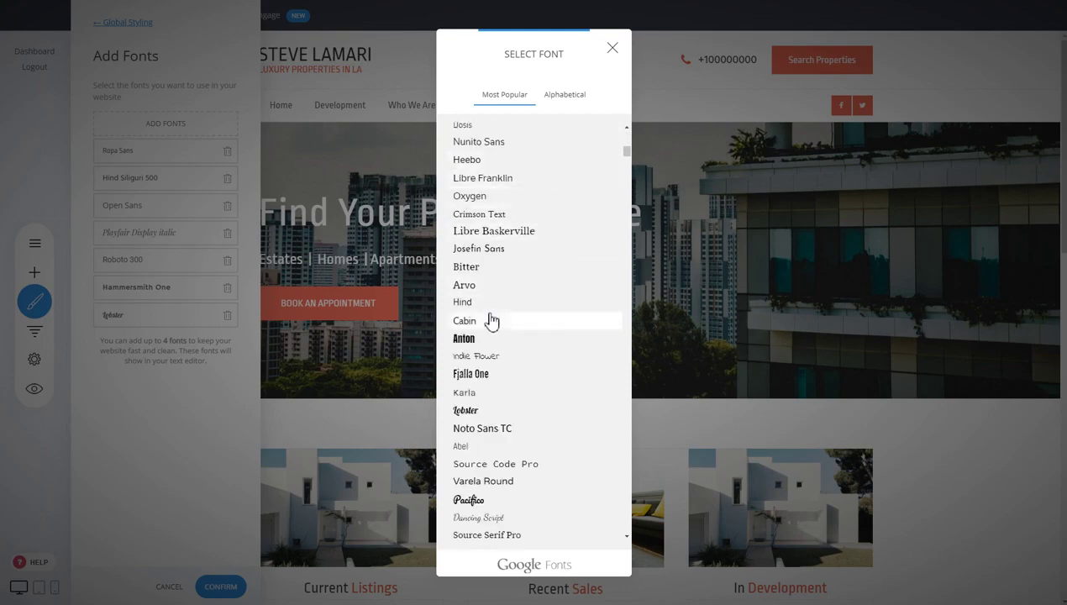
pyautogui.click(491, 312)
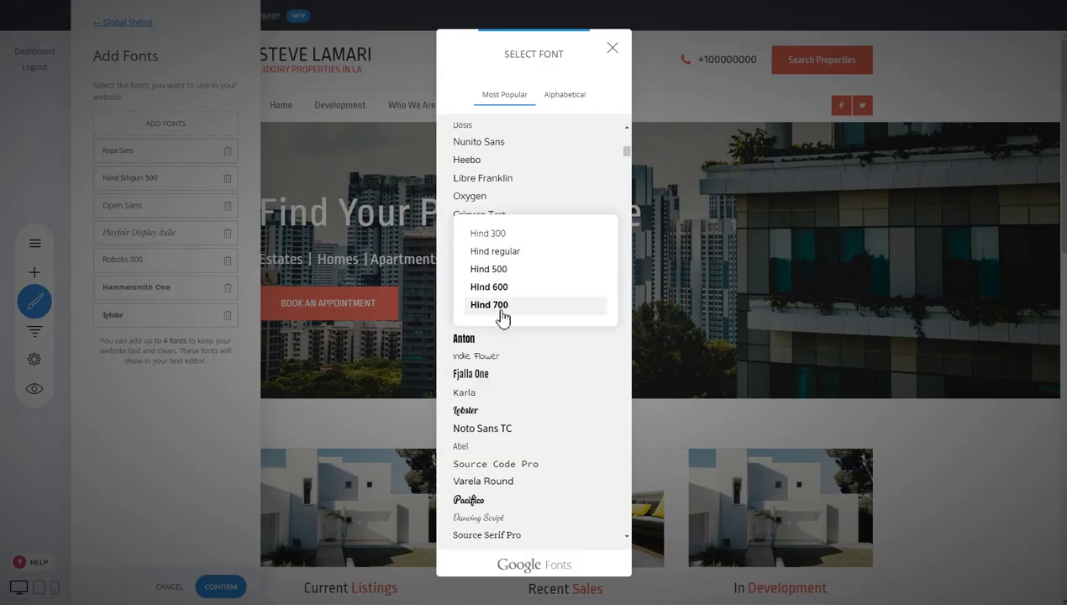
pyautogui.click(495, 307)
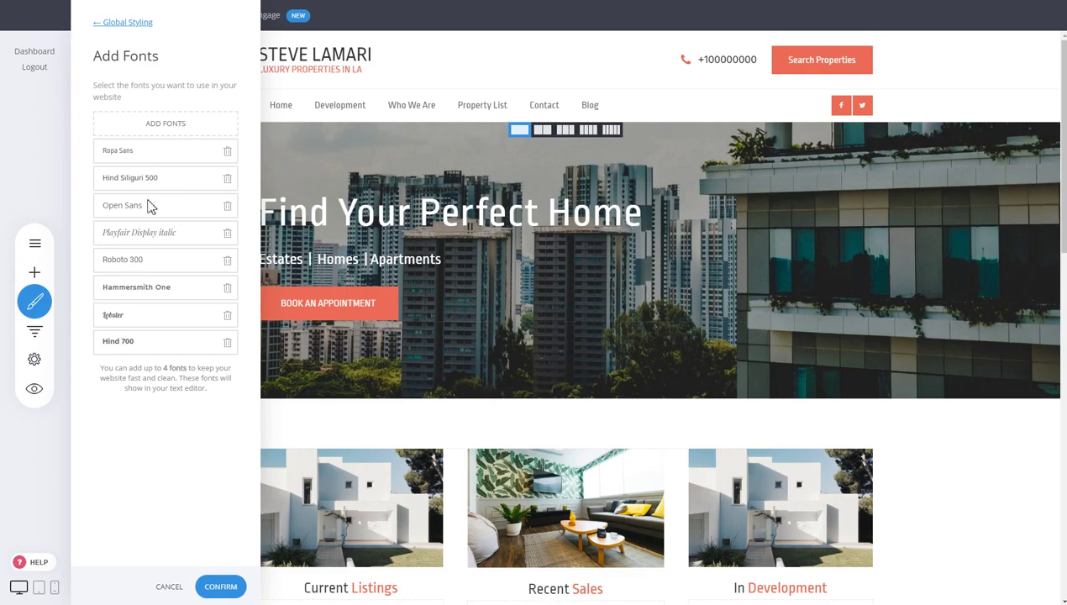
# Confirm the added global fonts and change the "Find Your Perfect Home" heading's font to Hind.
pyautogui.click(223, 587)
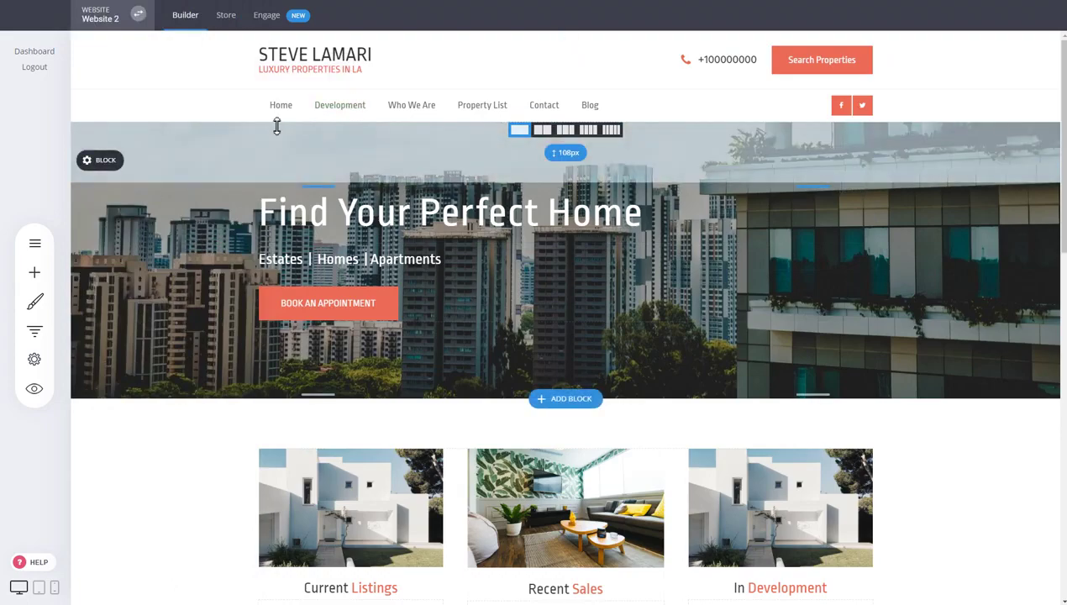
pyautogui.click(280, 118)
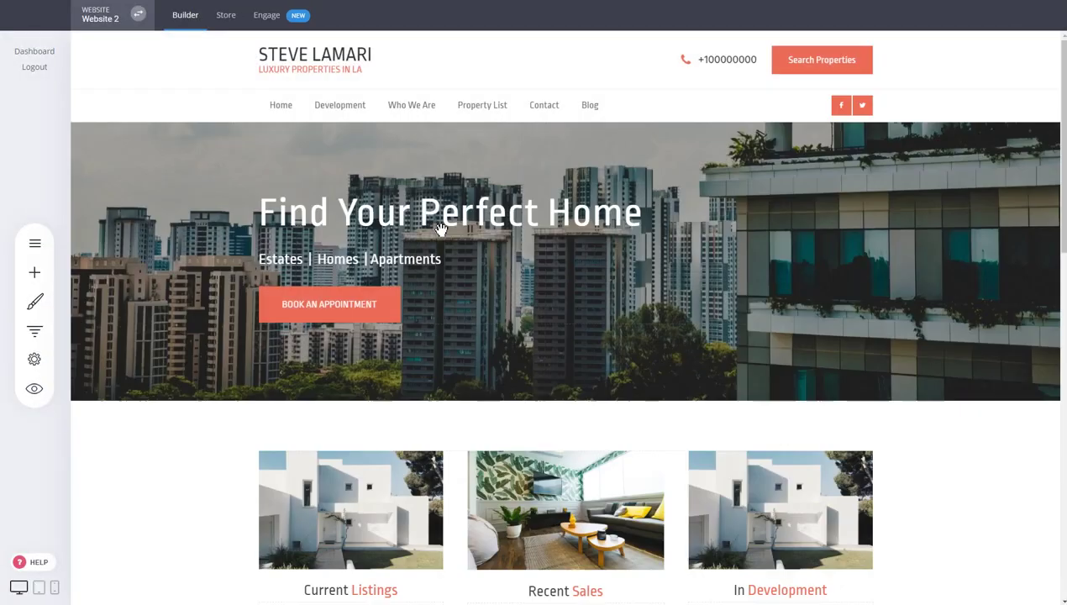
pyautogui.tripleClick(440, 224)
pyautogui.click(340, 173)
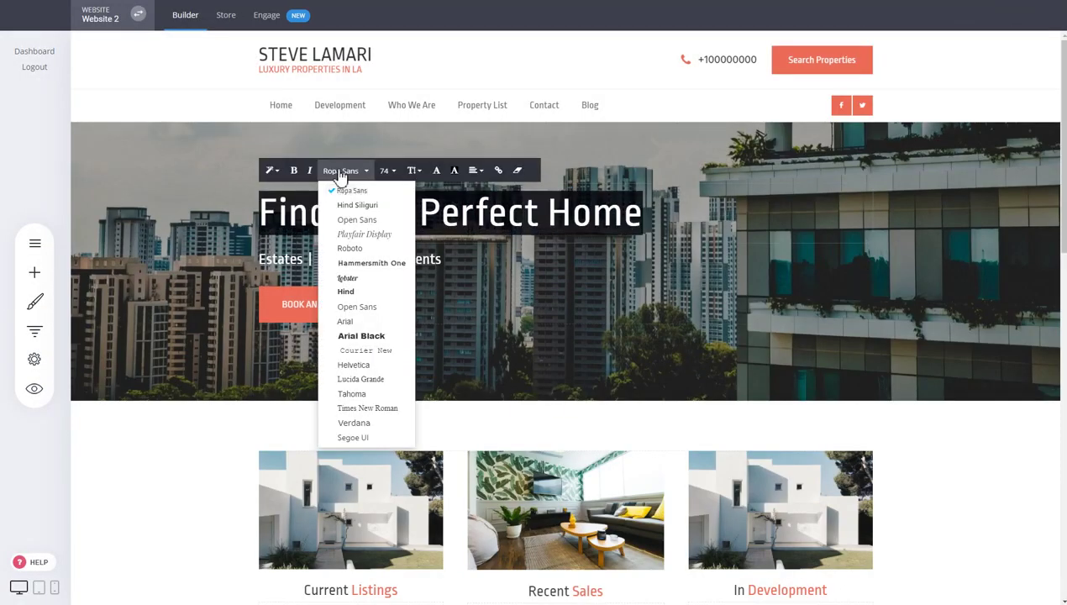
pyautogui.click(362, 294)
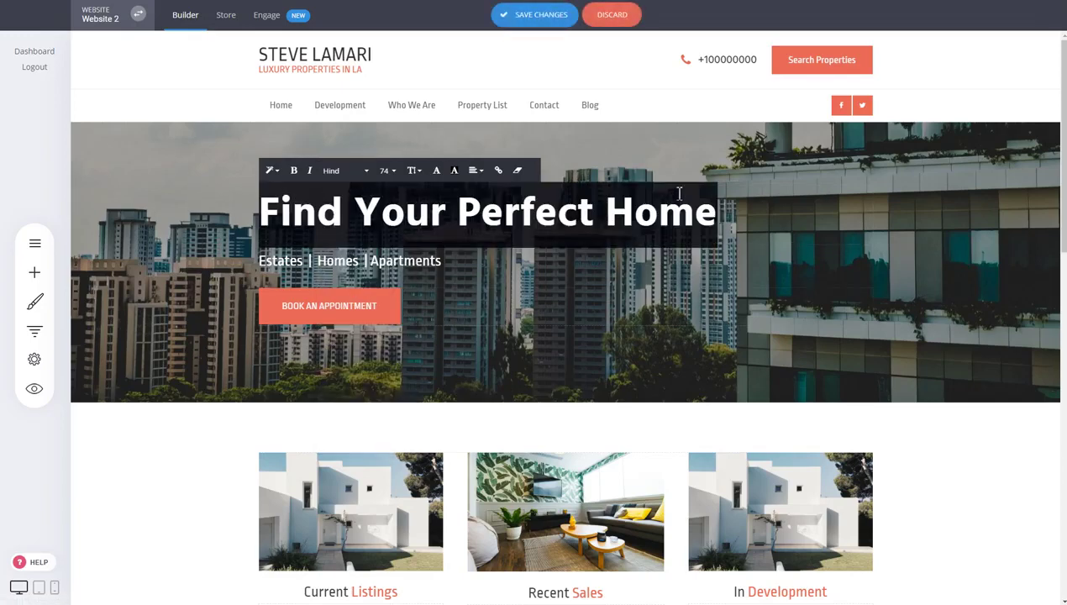
pyautogui.click(724, 302)
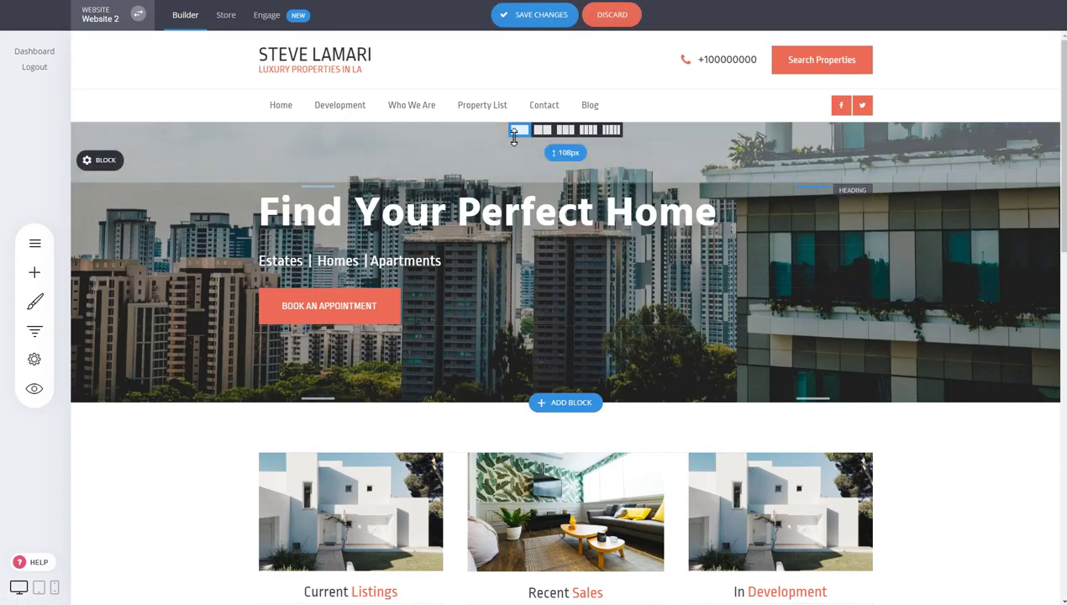
# Set the global Heading 1 text style's font to Hind and return to the global styling overview.
pyautogui.click(34, 301)
pyautogui.click(134, 107)
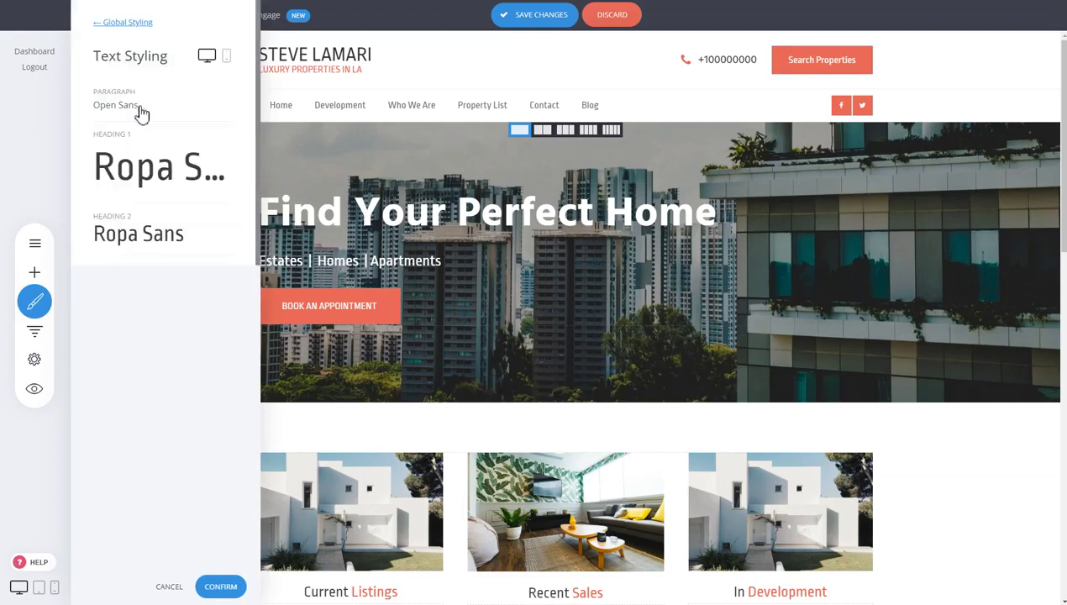
pyautogui.click(146, 161)
pyautogui.click(350, 135)
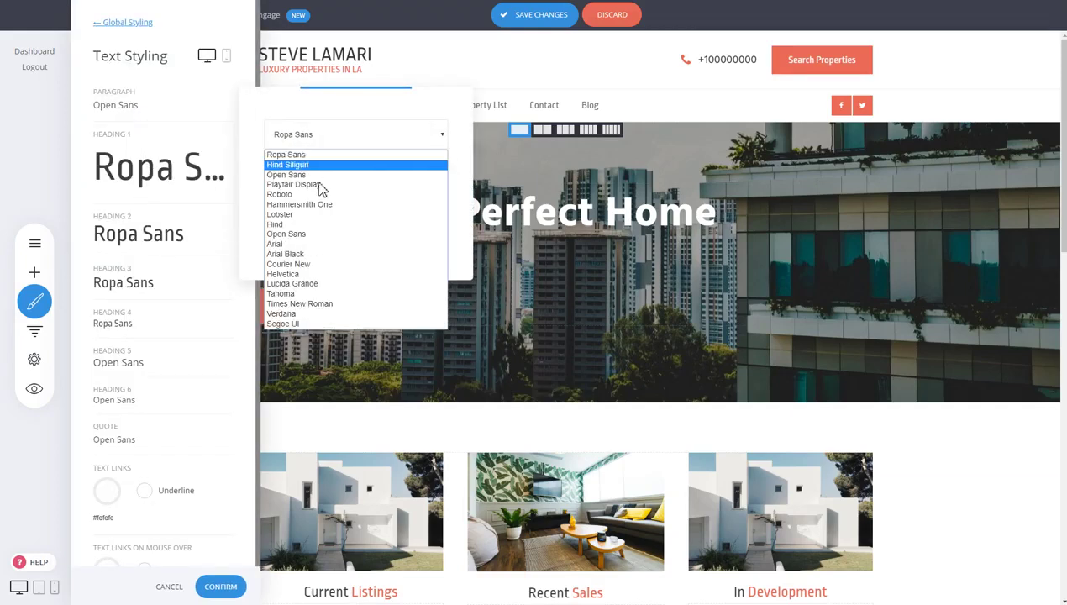
pyautogui.click(301, 224)
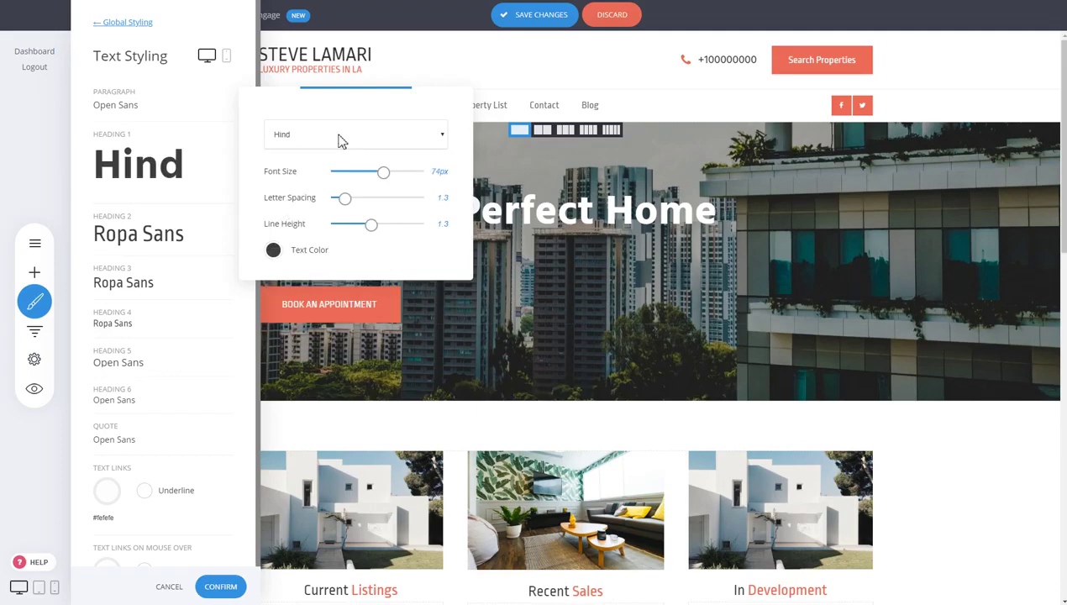
pyautogui.click(120, 25)
pyautogui.click(123, 23)
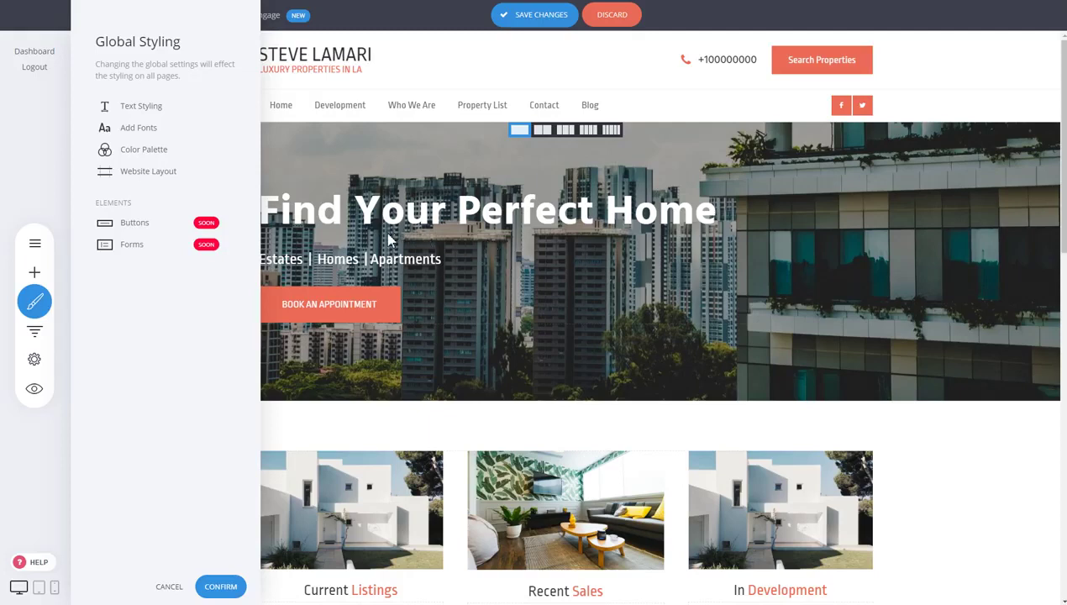
pyautogui.click(164, 176)
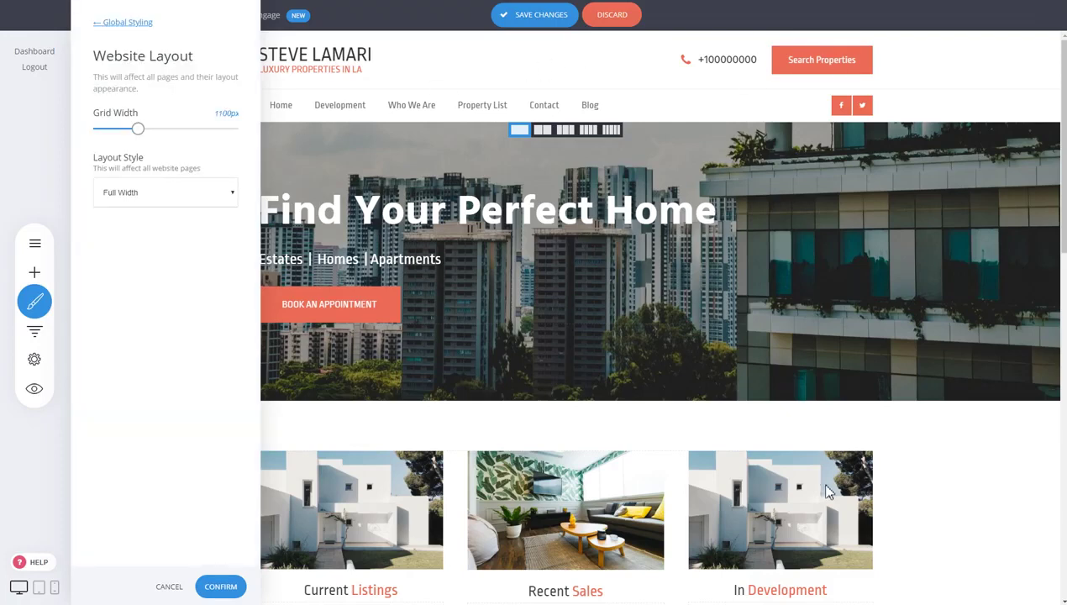
pyautogui.click(717, 349)
pyautogui.click(489, 284)
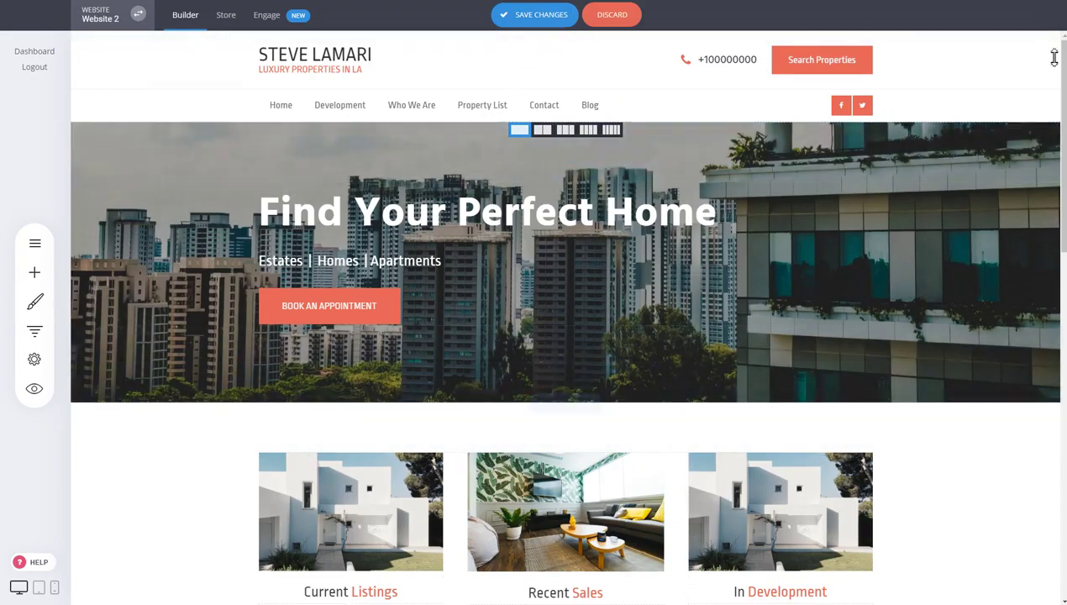
# Set the website layout's grid width to 1460px, confirm it and review the wider sections on the page.
pyautogui.click(44, 304)
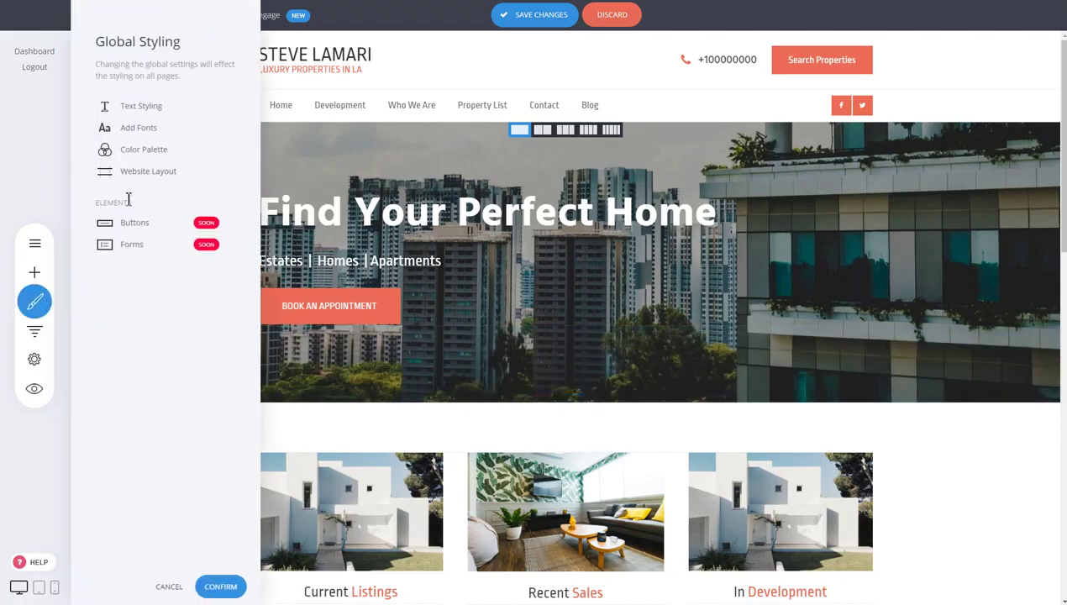
pyautogui.click(136, 178)
pyautogui.moveTo(138, 132); pyautogui.dragTo(192, 136)
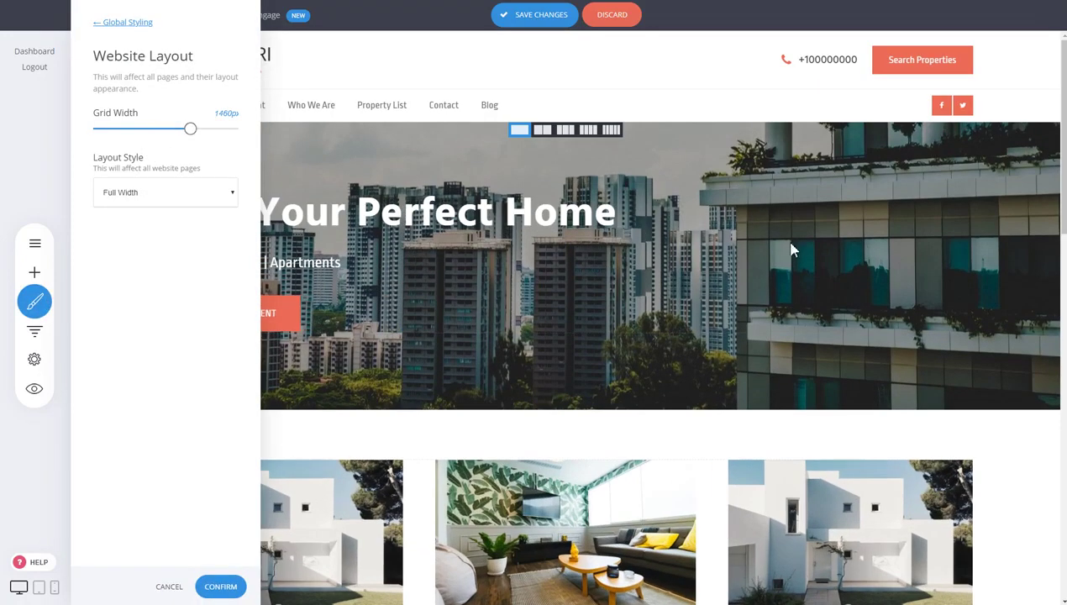
pyautogui.click(220, 587)
pyautogui.scroll(-3, 857, 365)
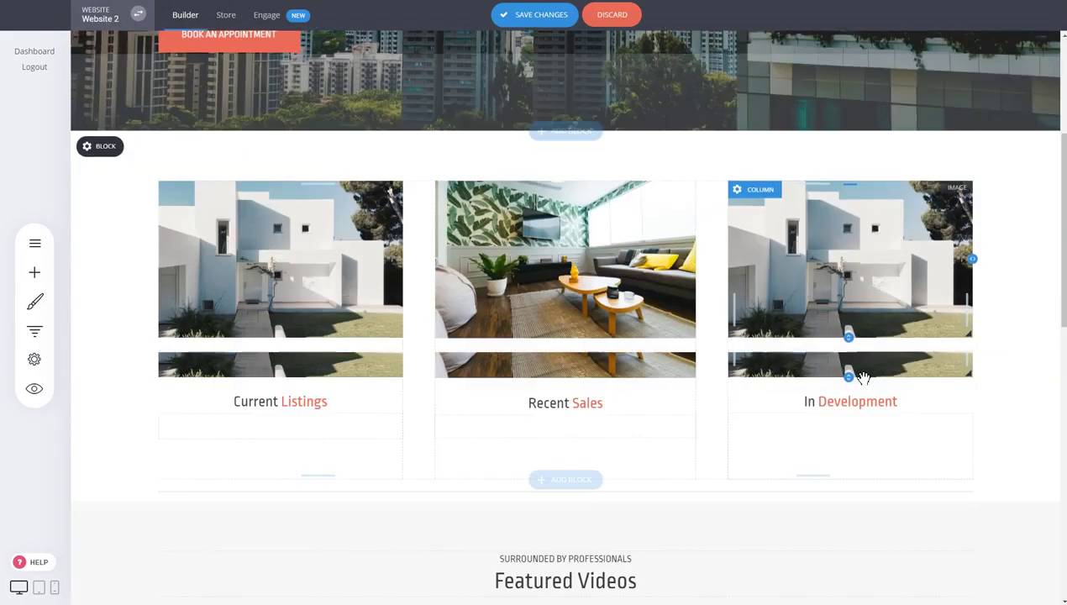
pyautogui.scroll(3, 857, 364)
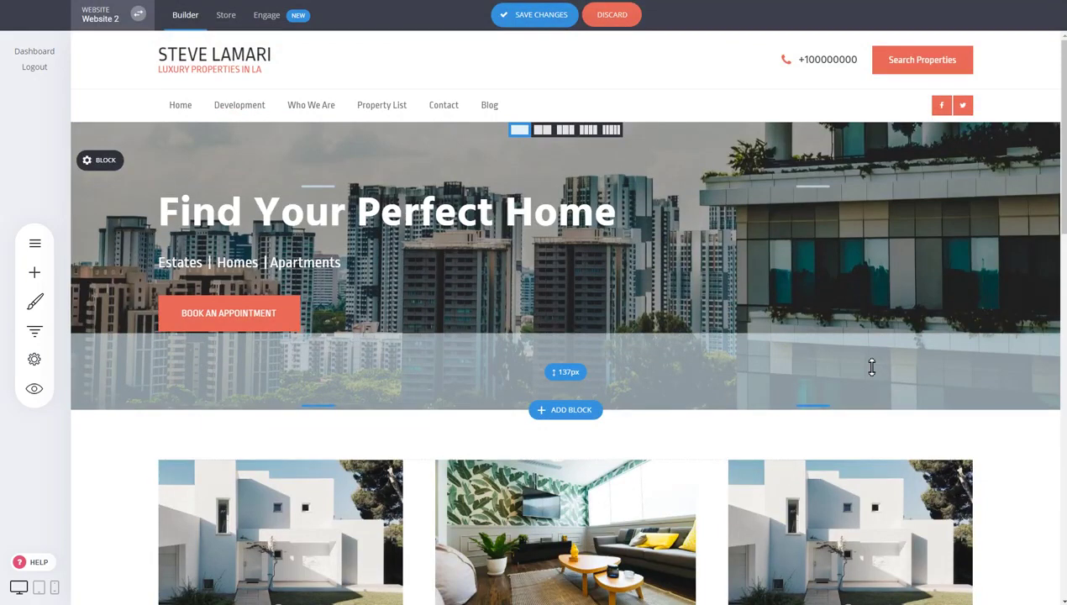
# Set the website layout's grid width to 1180px and its layout style to Boxed.
pyautogui.click(35, 301)
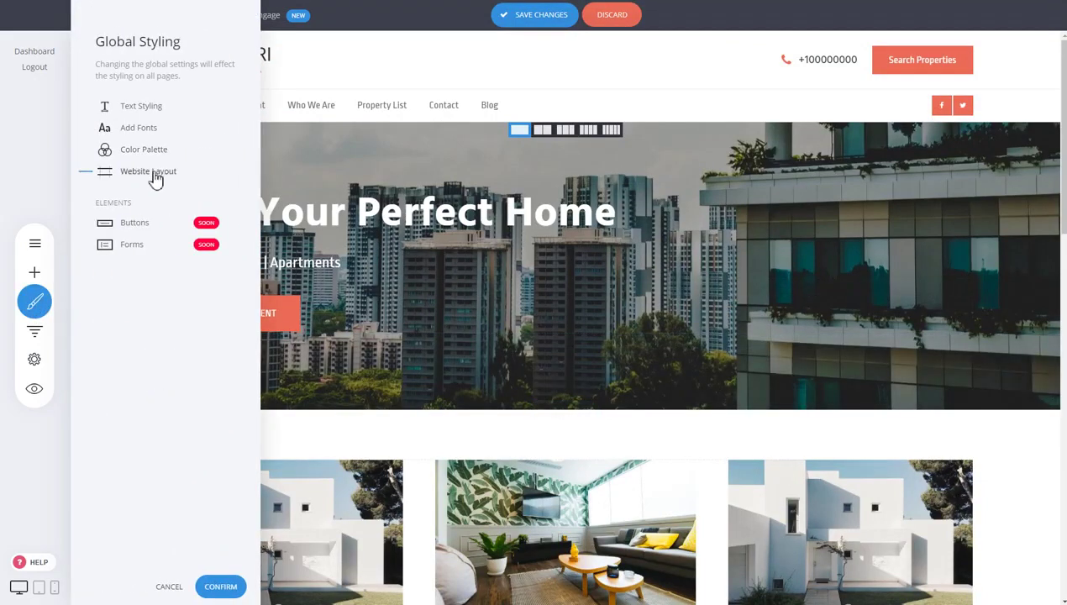
pyautogui.click(156, 173)
pyautogui.moveTo(189, 129); pyautogui.dragTo(149, 135)
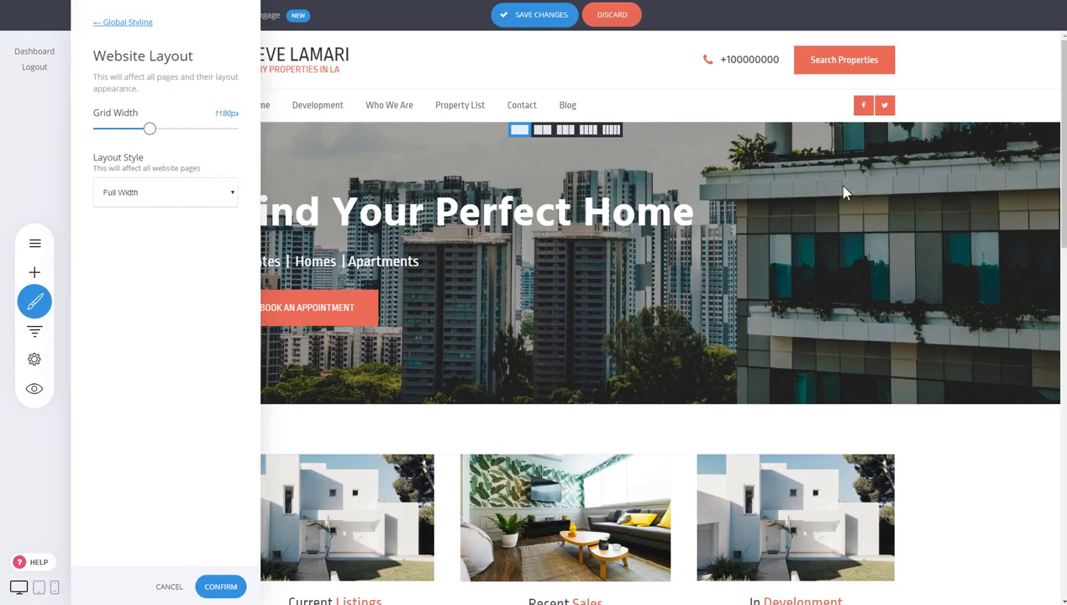
pyautogui.click(147, 195)
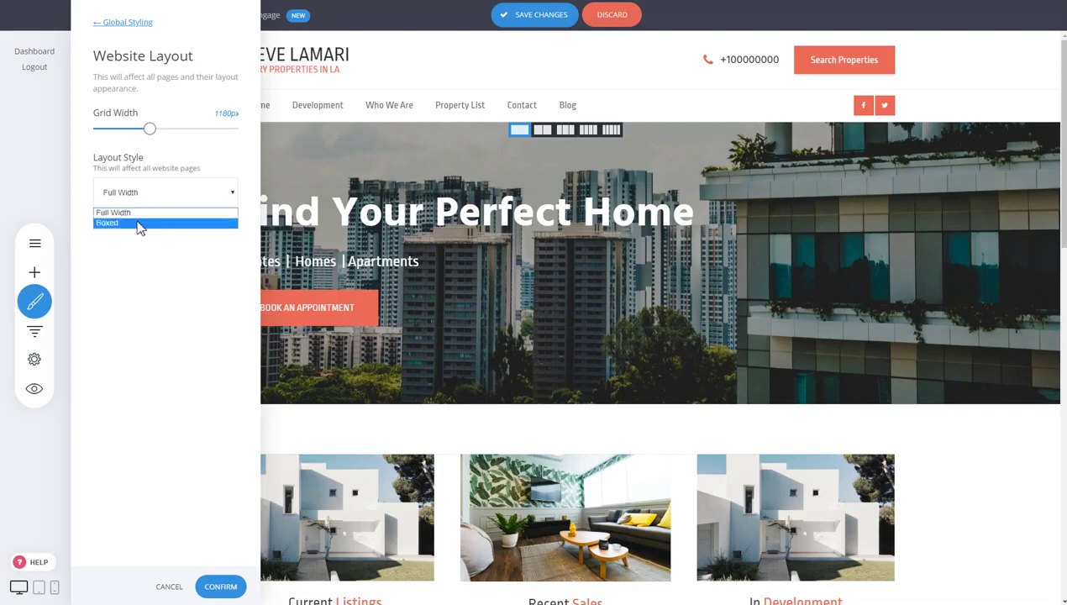
pyautogui.click(139, 224)
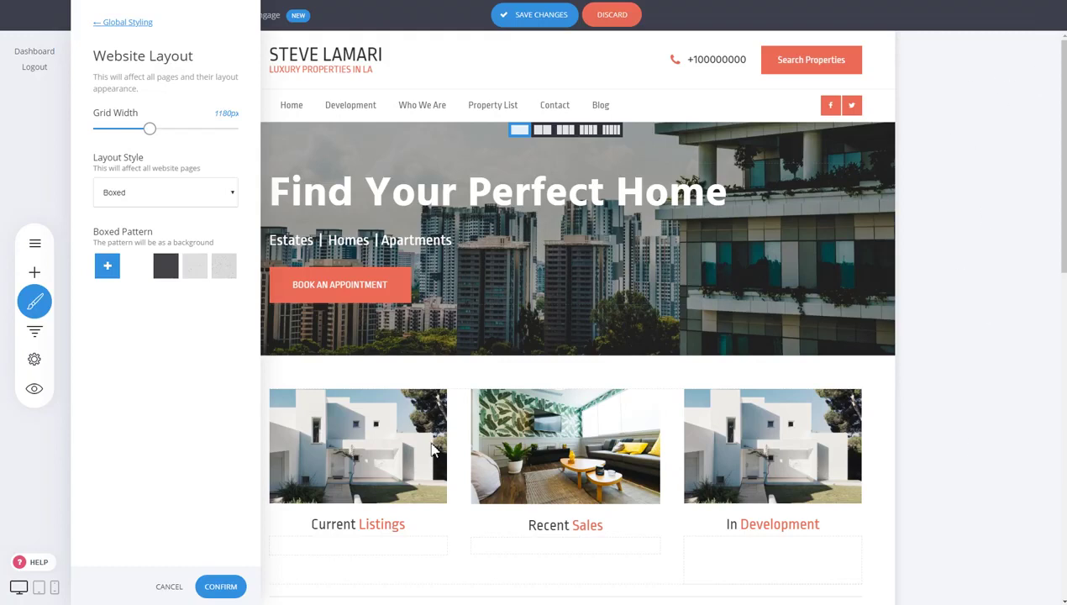
# Set the grid width to 1220px, apply the first light grey boxed pattern, and confirm the layout to review it on the page.
pyautogui.moveTo(150, 129); pyautogui.dragTo(156, 129)
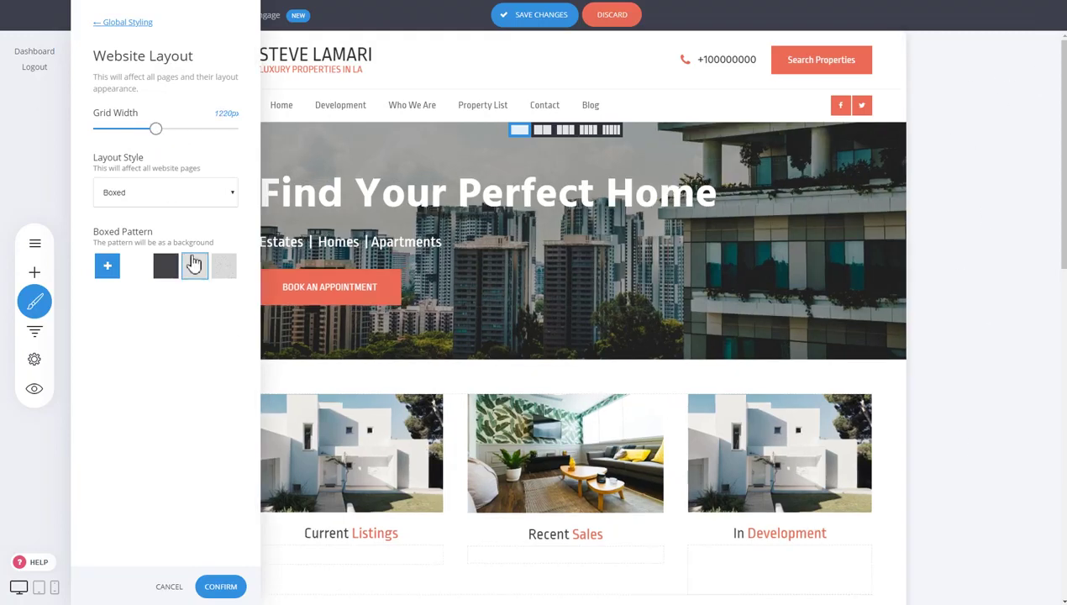
pyautogui.click(194, 267)
pyautogui.click(223, 588)
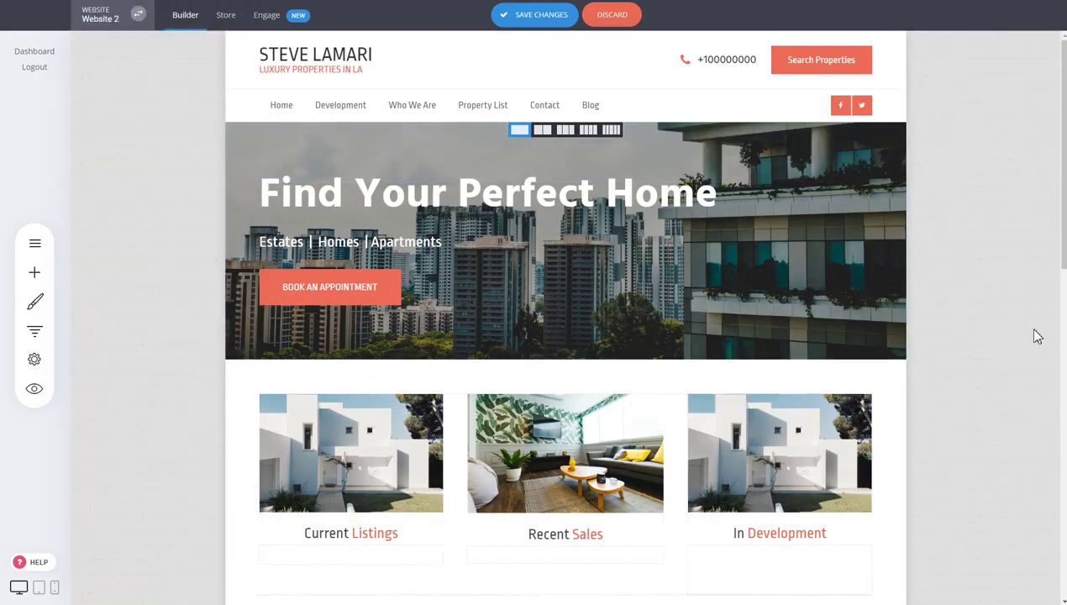
pyautogui.scroll(-4, 1038, 337)
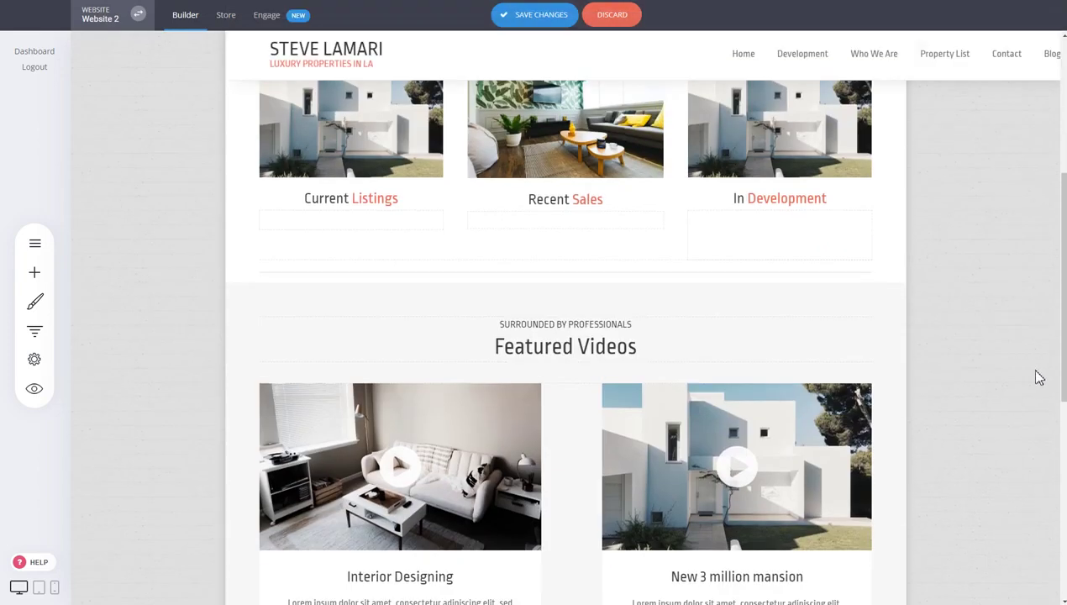
pyautogui.scroll(4, 1040, 418)
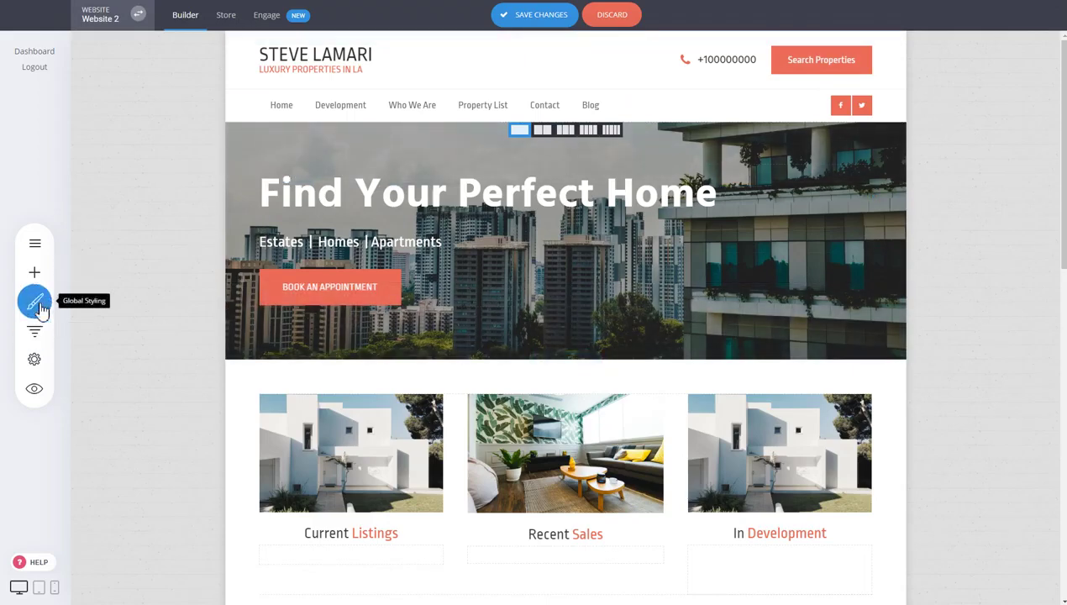
# Change the website's layout style to Full Width and confirm the global styling.
pyautogui.click(35, 305)
pyautogui.click(138, 172)
pyautogui.click(159, 197)
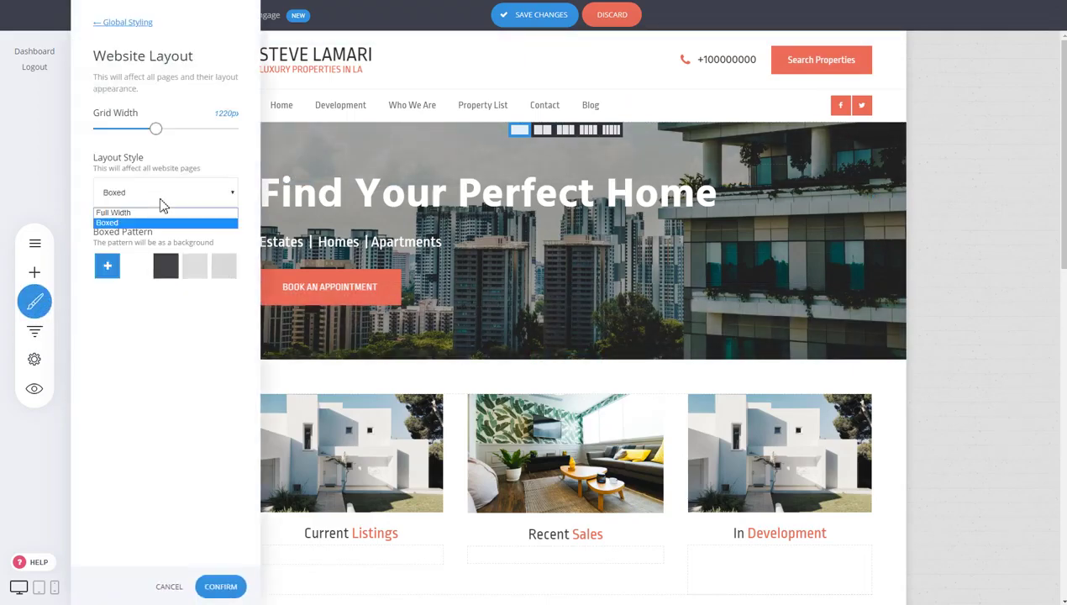
pyautogui.click(152, 211)
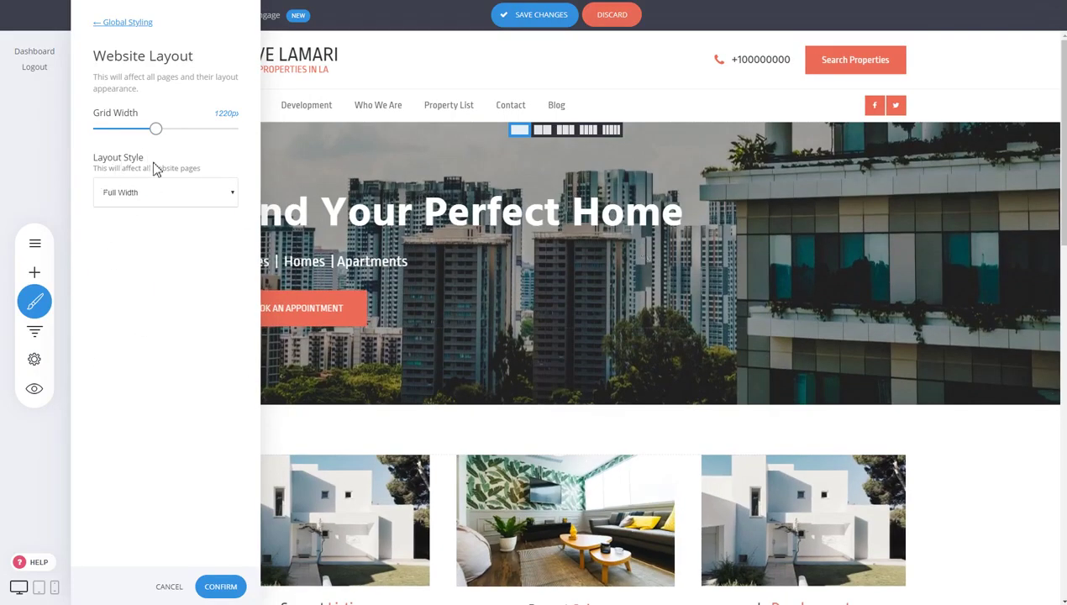
pyautogui.click(133, 24)
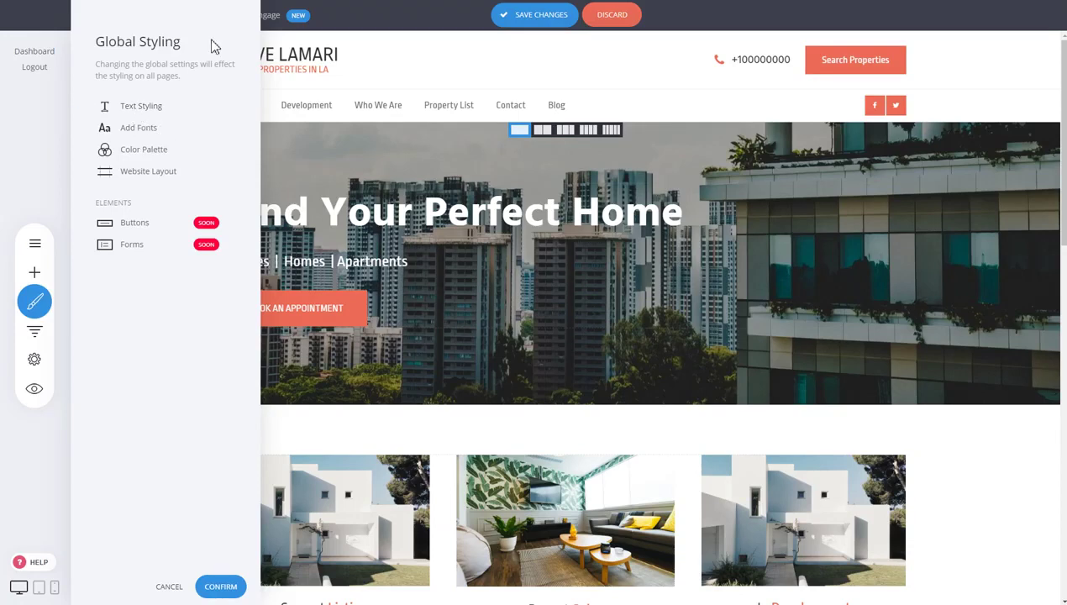
pyautogui.click(218, 587)
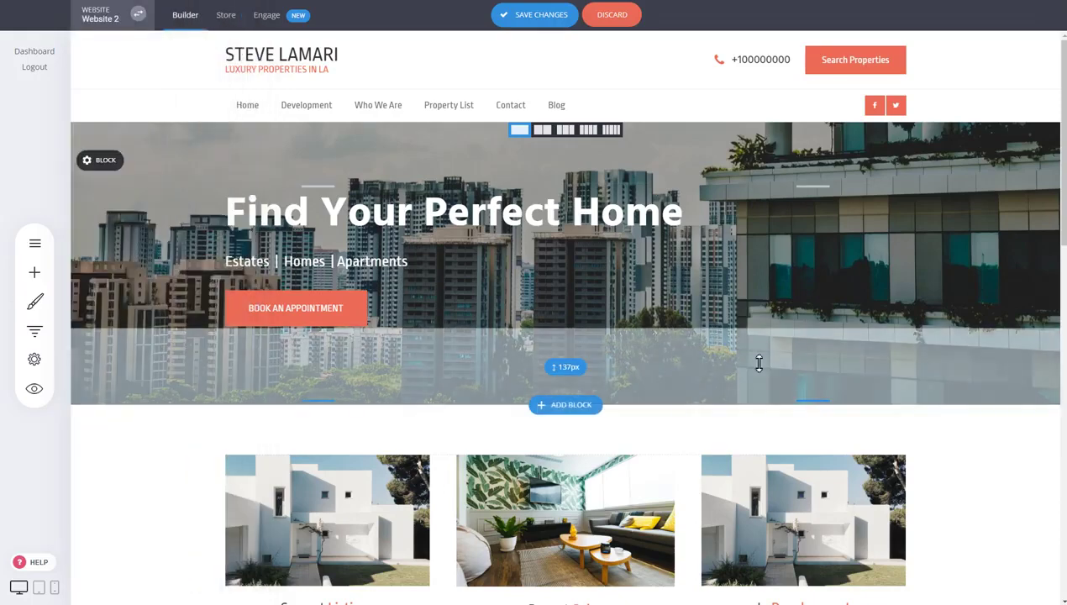